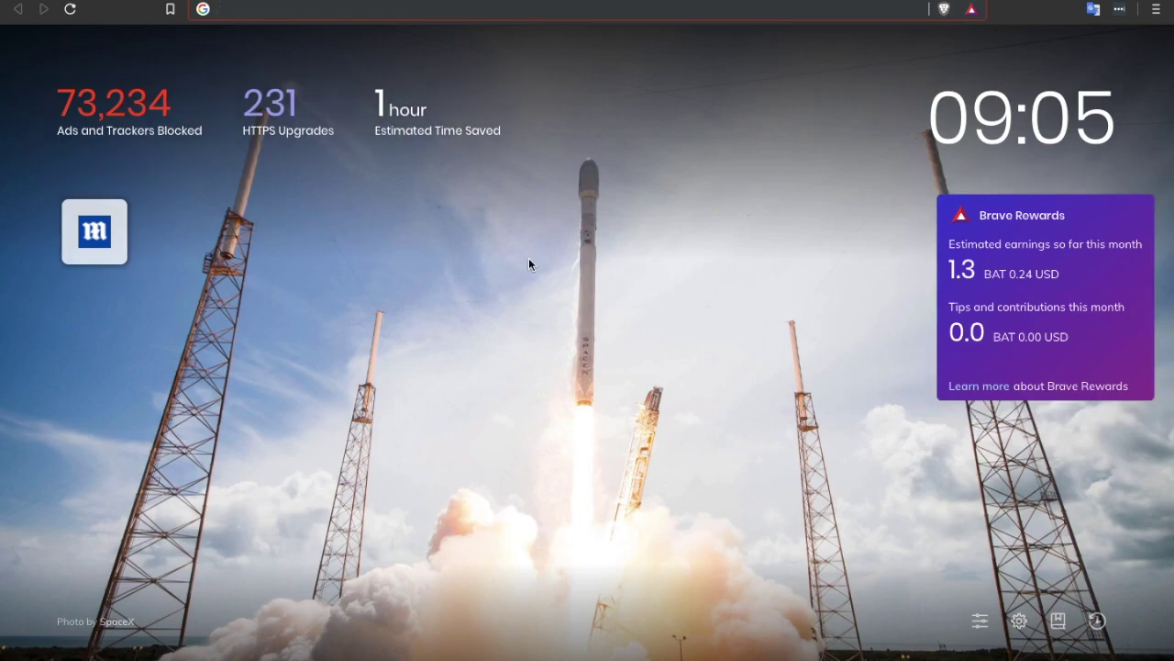
Open Brave Rewards from Settings and review the 18.9 BAT balance, Ads and Auto-Contribute
left_click(1158, 11)
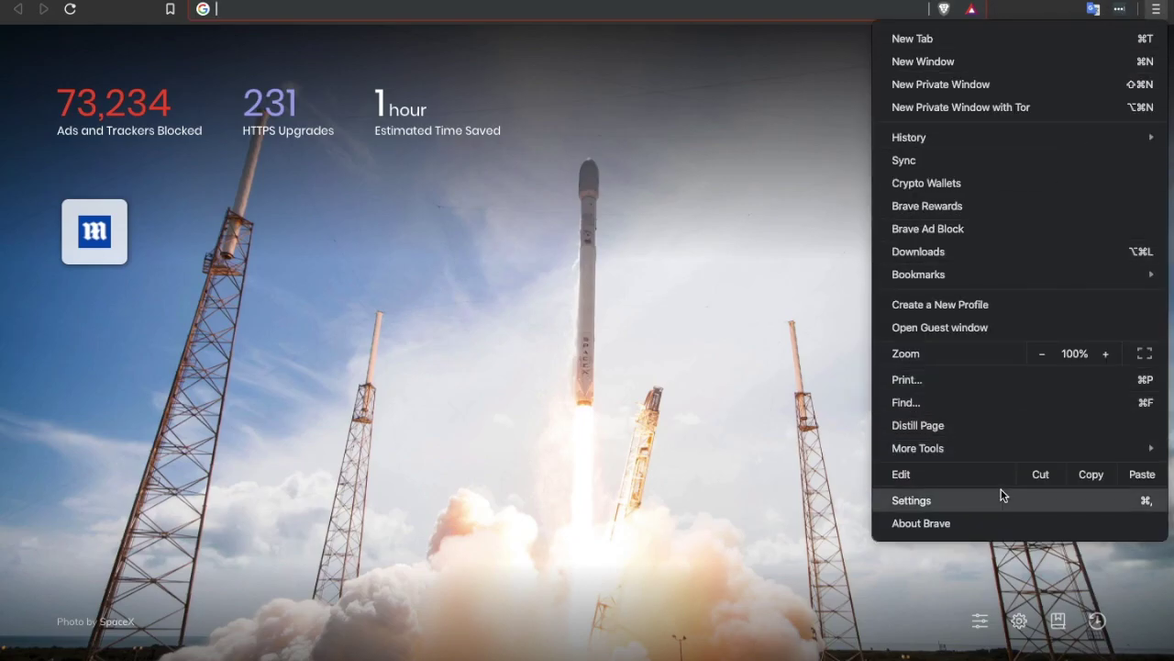
left_click(999, 500)
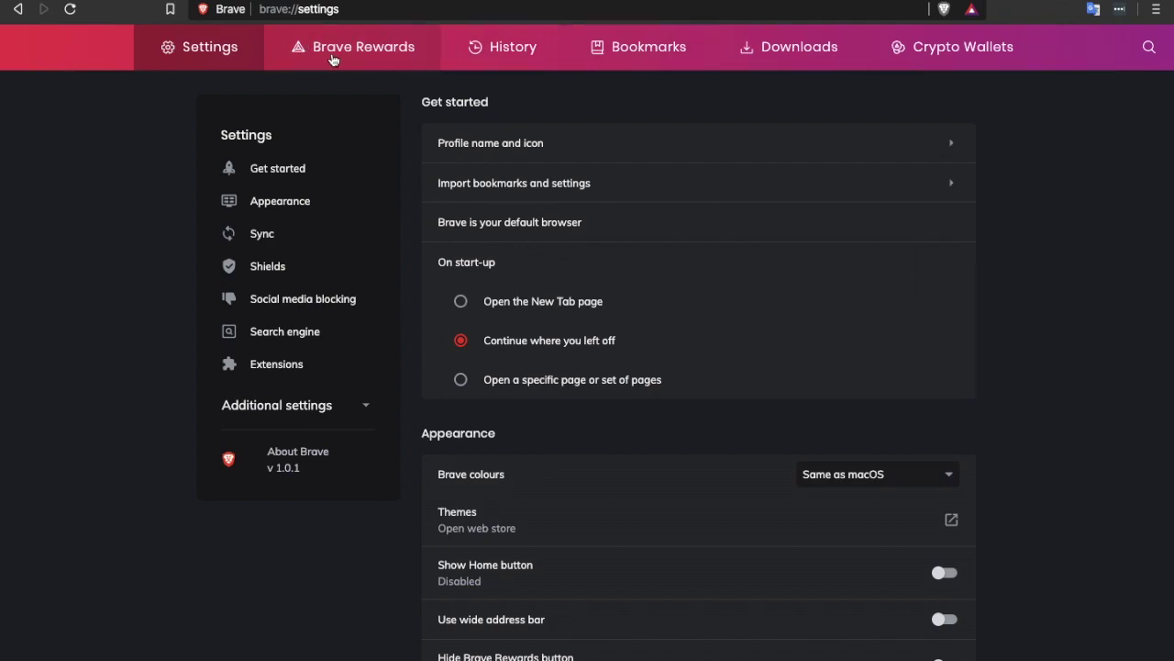
left_click(333, 57)
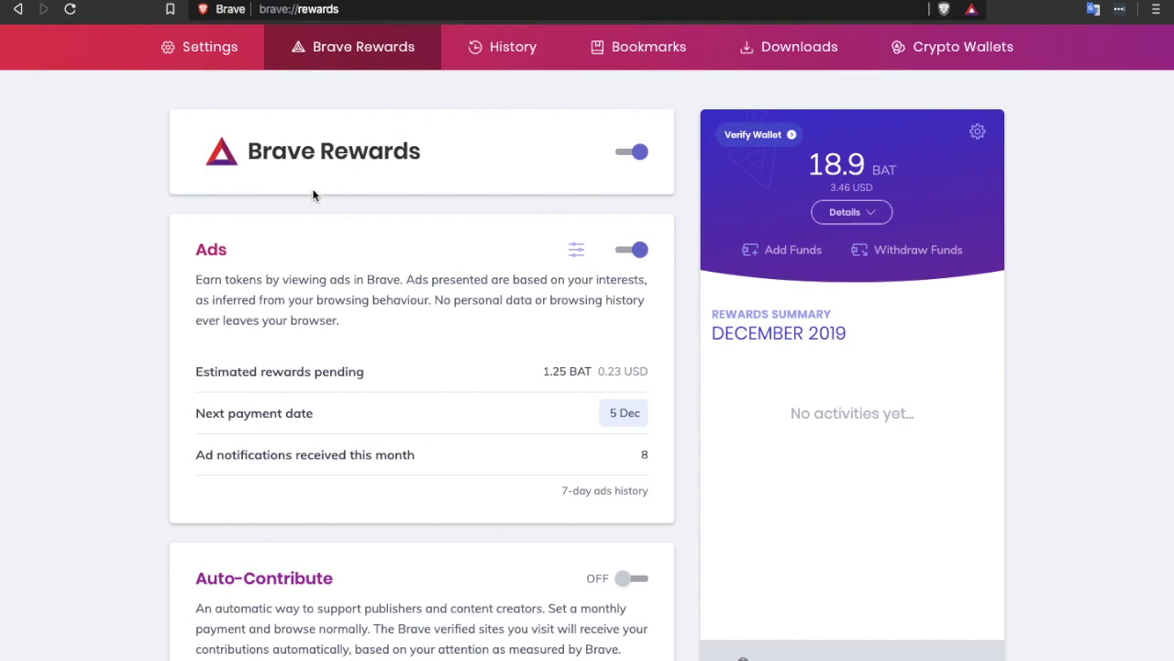
scroll(350, 367, "down", 4)
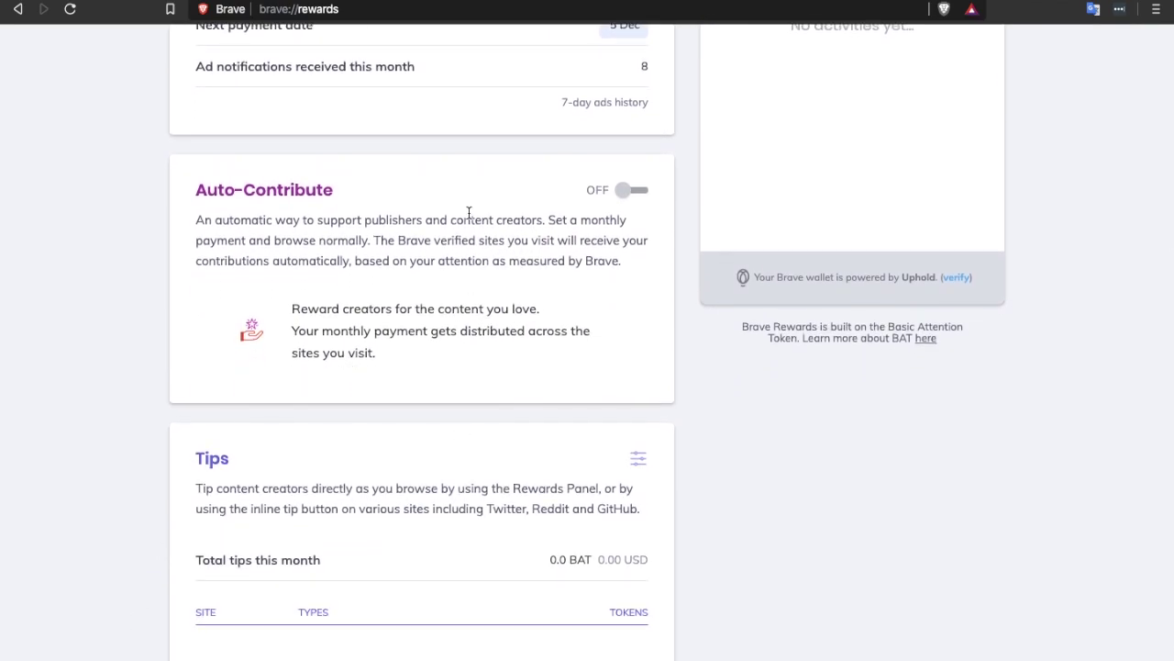
scroll(482, 137, "up", 4)
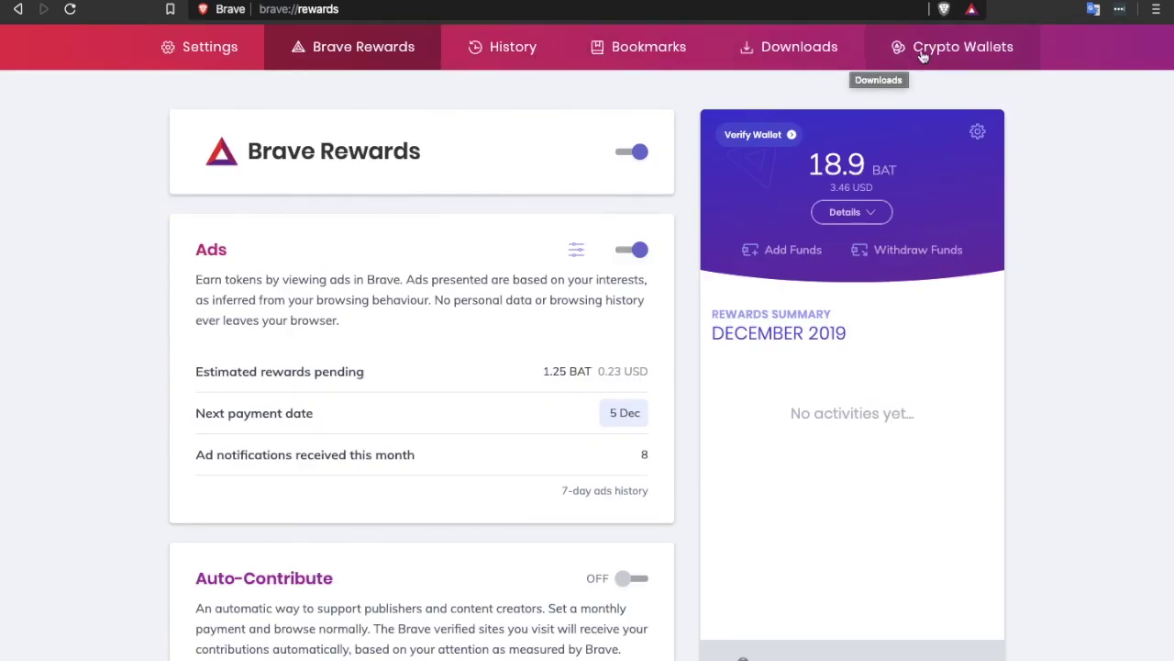
Switch to the Crypto Wallets page offering a new local, Ledger or Trezor wallet
left_click(969, 51)
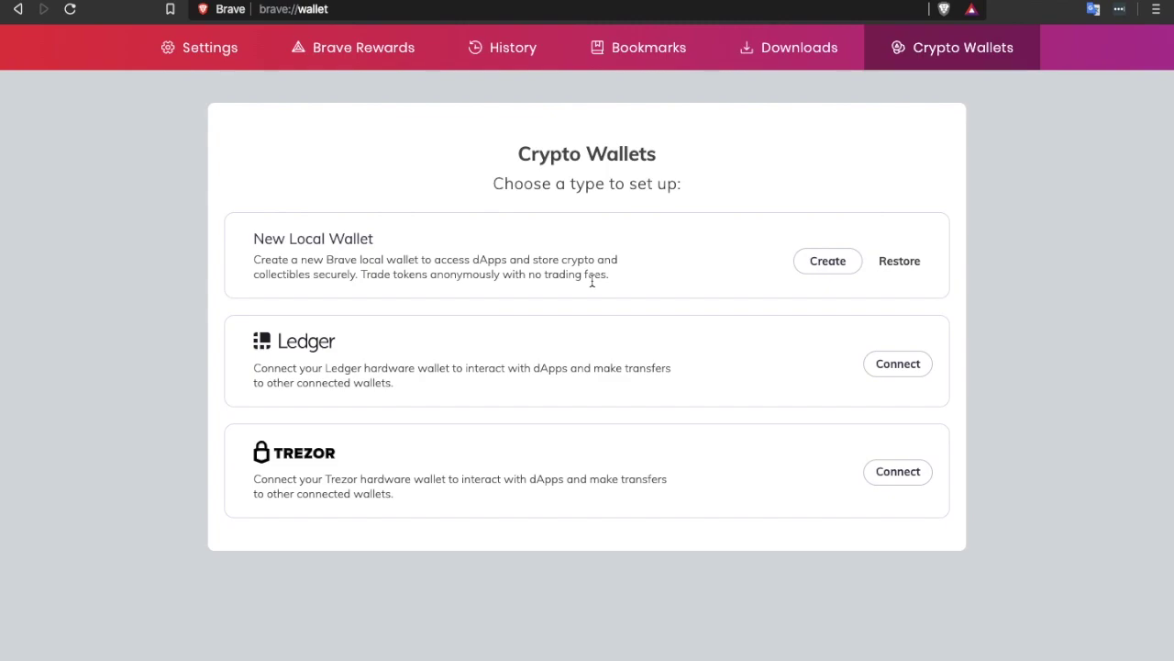
Create a password-protected new local wallet and postpone backing up its secret phrase
left_click(825, 262)
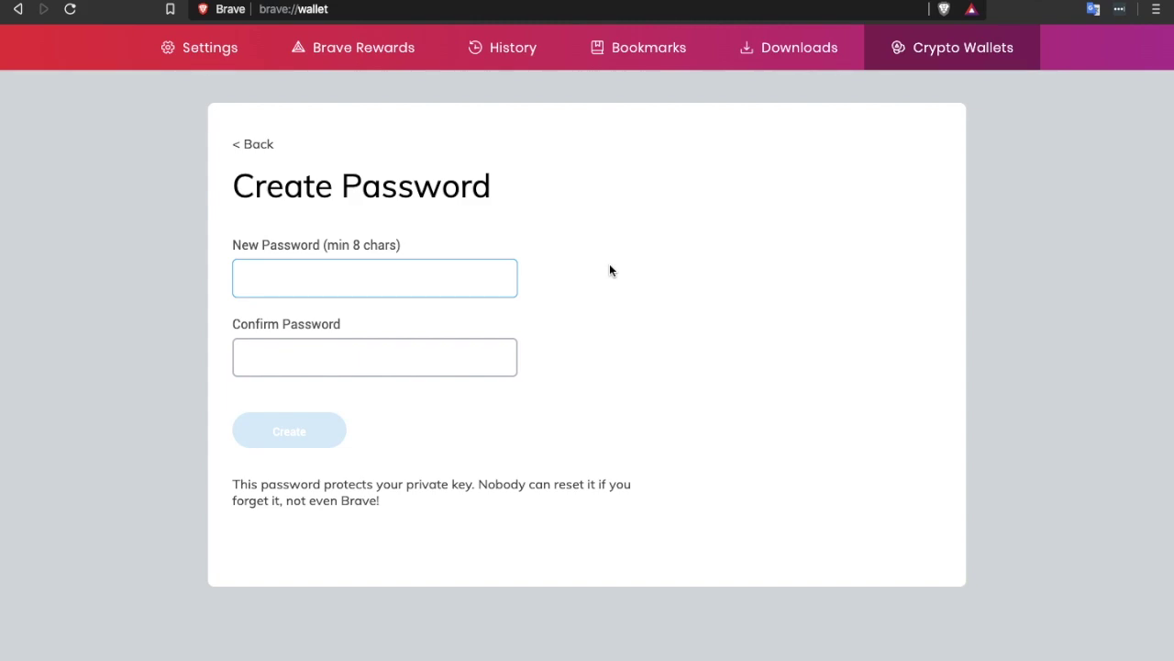
type("•••••••••")
key("Tab")
type("•••••••••")
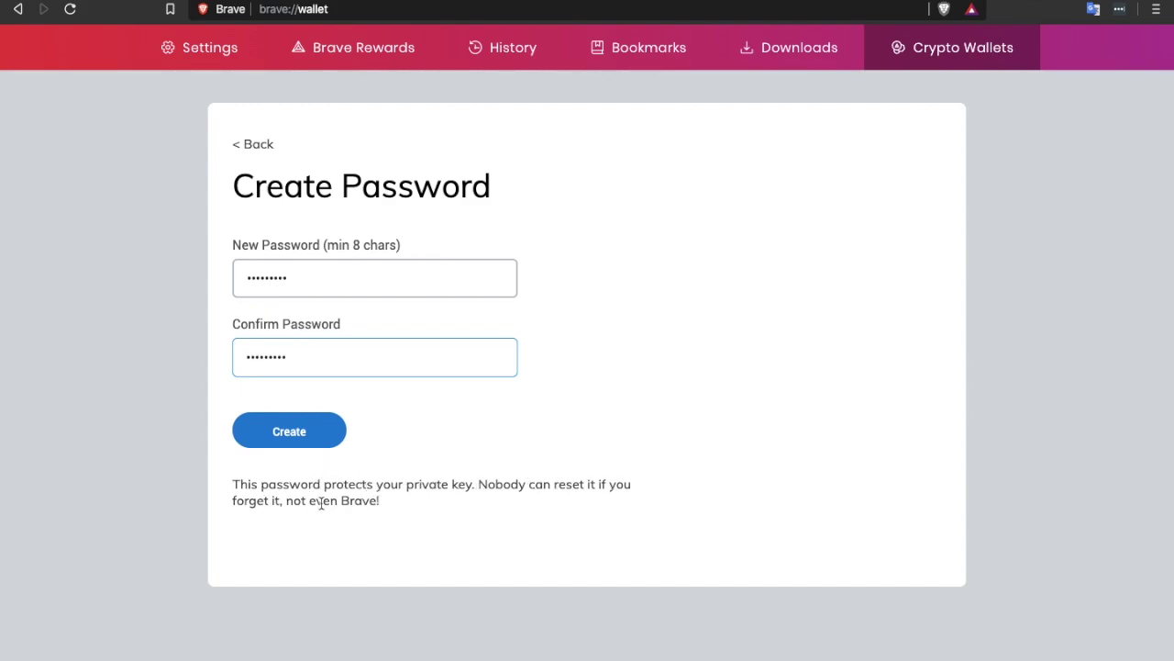
left_click(290, 432)
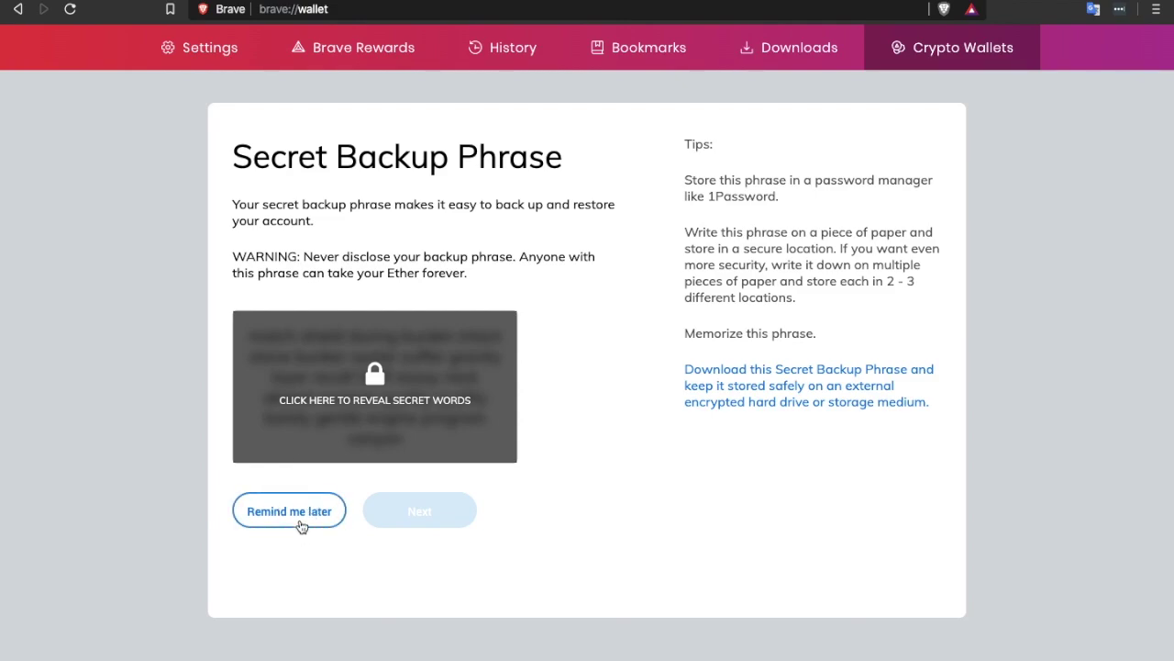
left_click(300, 520)
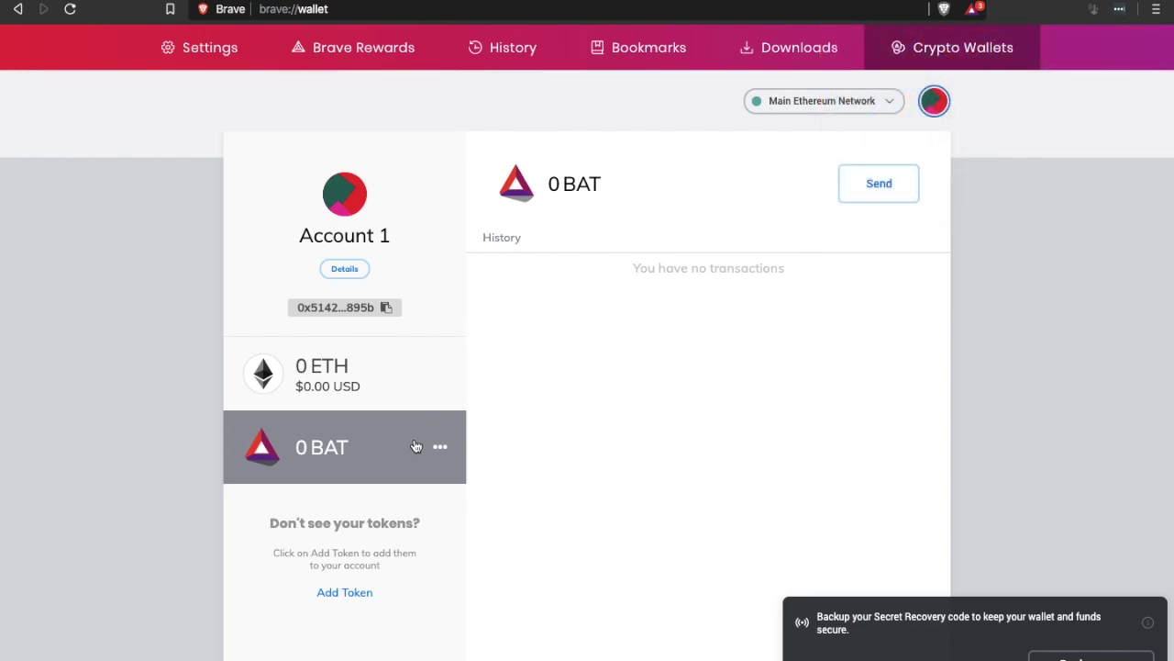
View Account 1's ETH balance and bring up the Add Tokens dialog
left_click(339, 382)
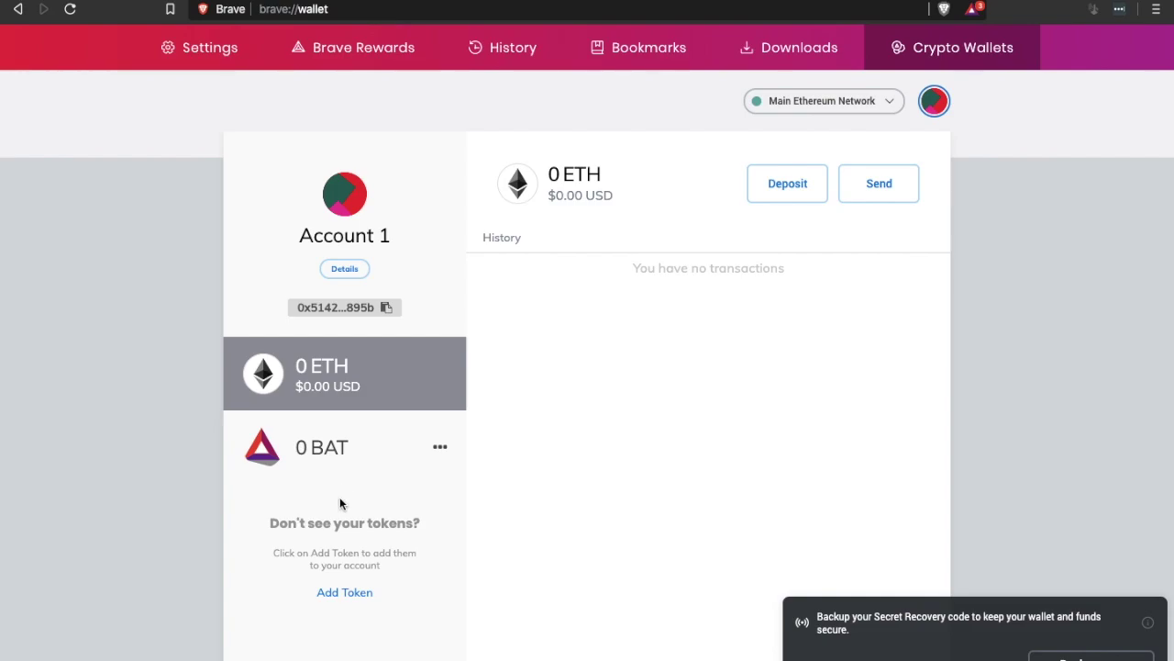
left_click(340, 594)
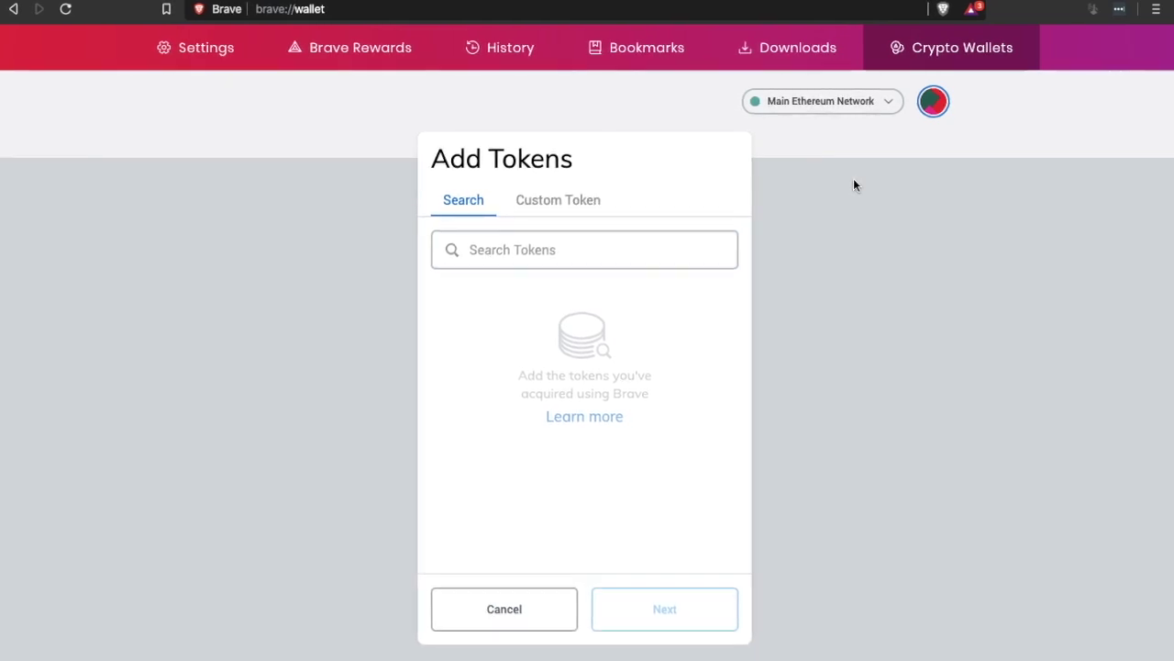
Check the browser version on the About Brave page from the main menu
left_click(1156, 11)
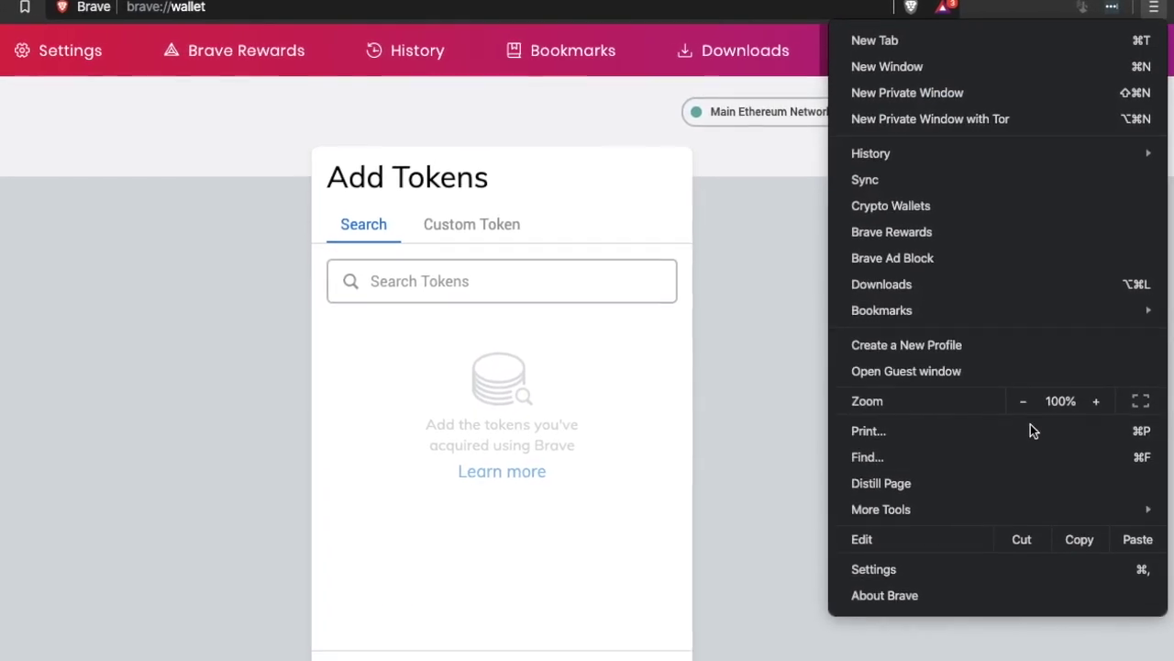
left_click(982, 605)
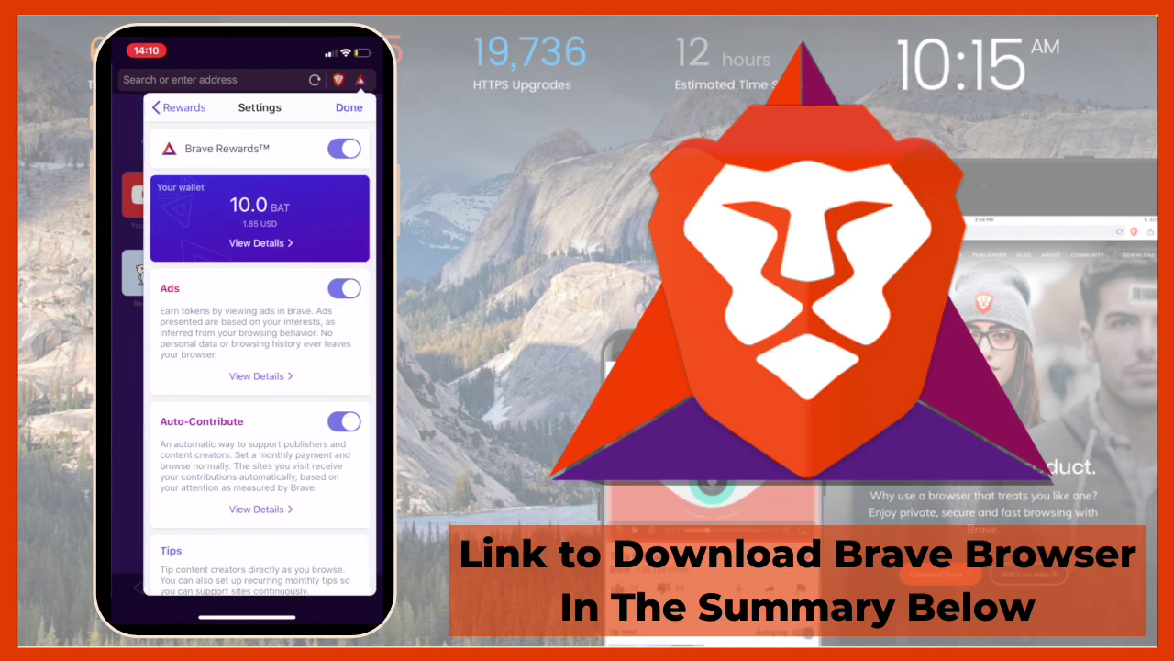
Search for torbrowser and begin sending a BAT tip to torproject.org
left_click(220, 80)
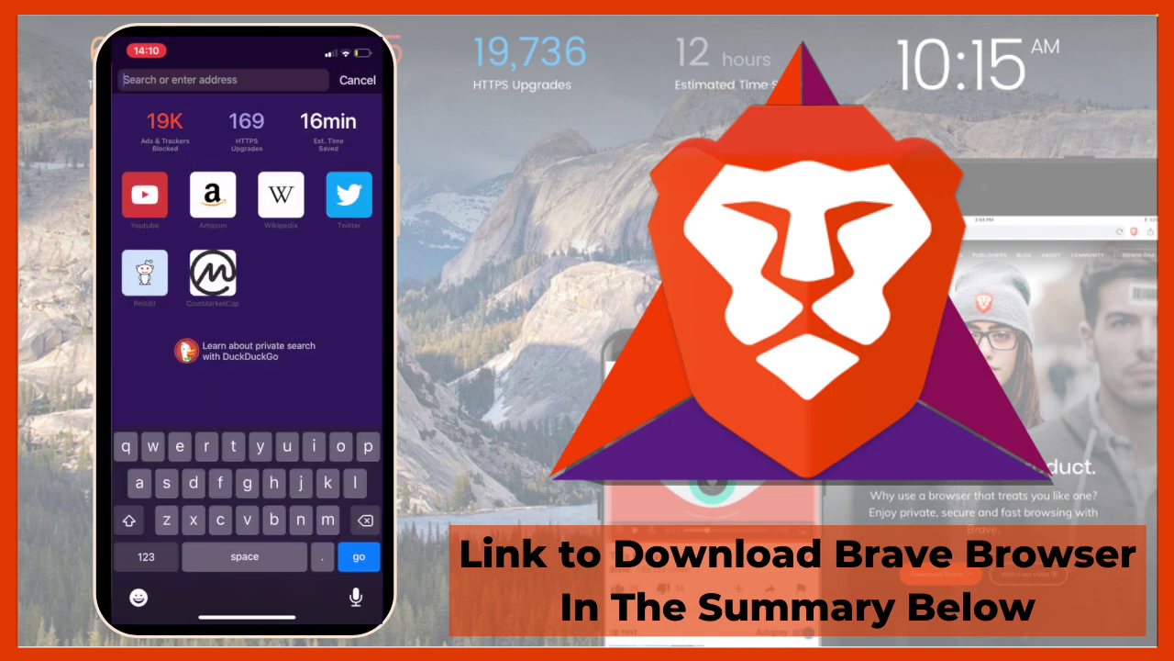
type("torb")
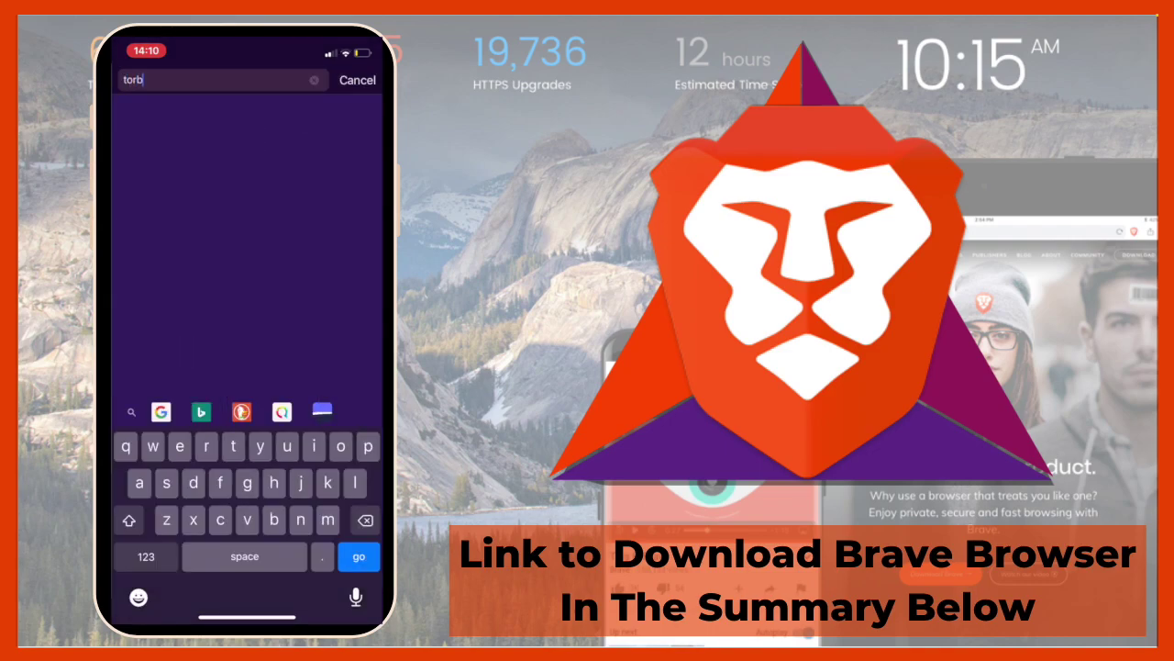
type("rowser")
key("Return")
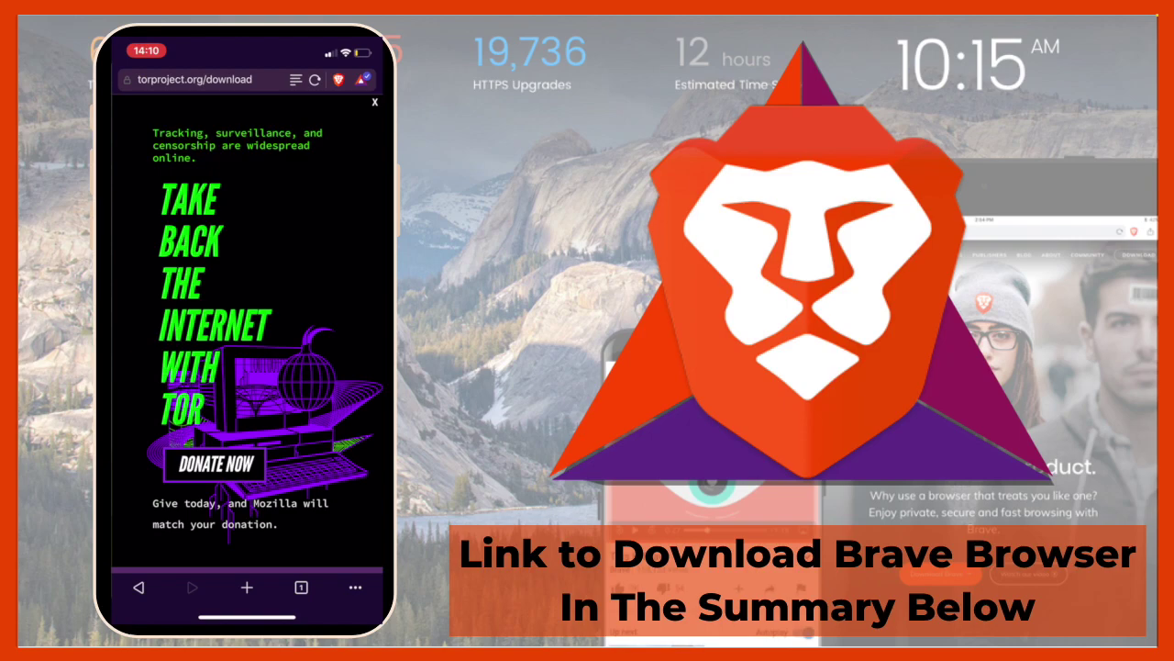
left_click(362, 79)
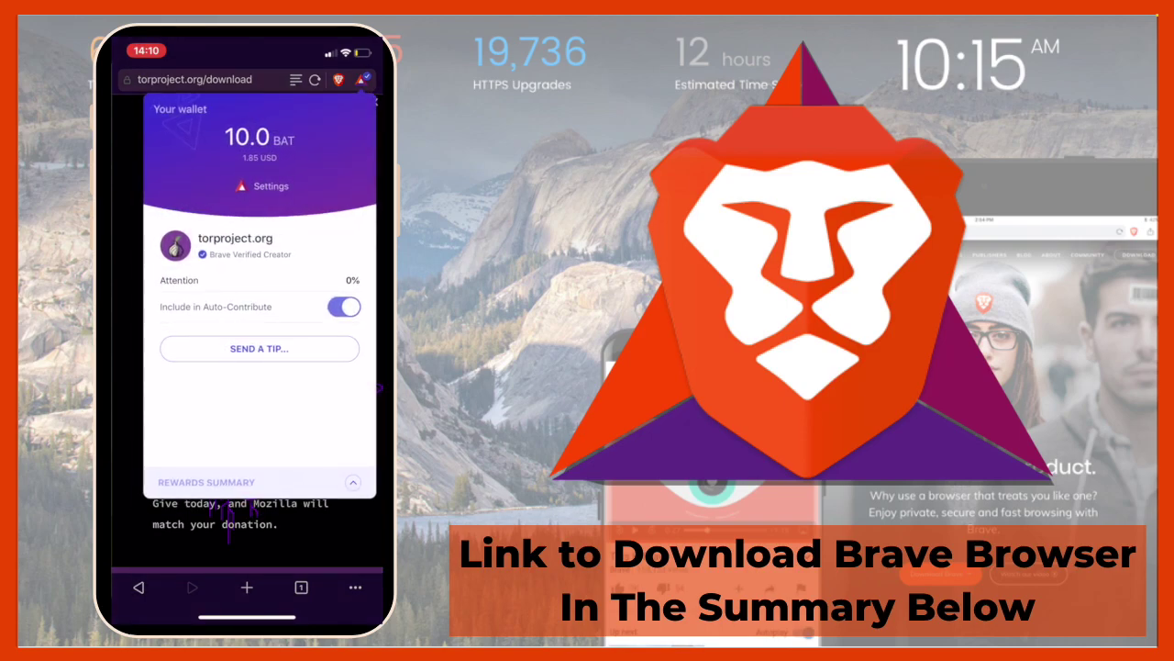
left_click(260, 349)
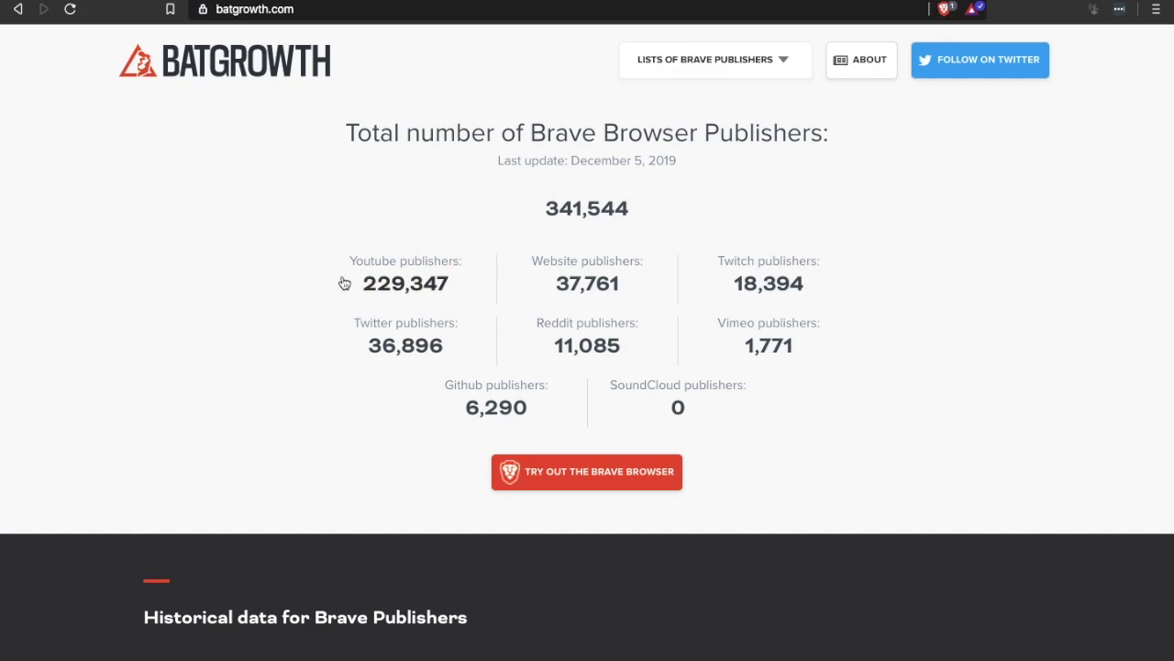
Browse batgrowth's List of charities accepting BAT from the Brave publishers lists
left_click(781, 64)
left_click(705, 457)
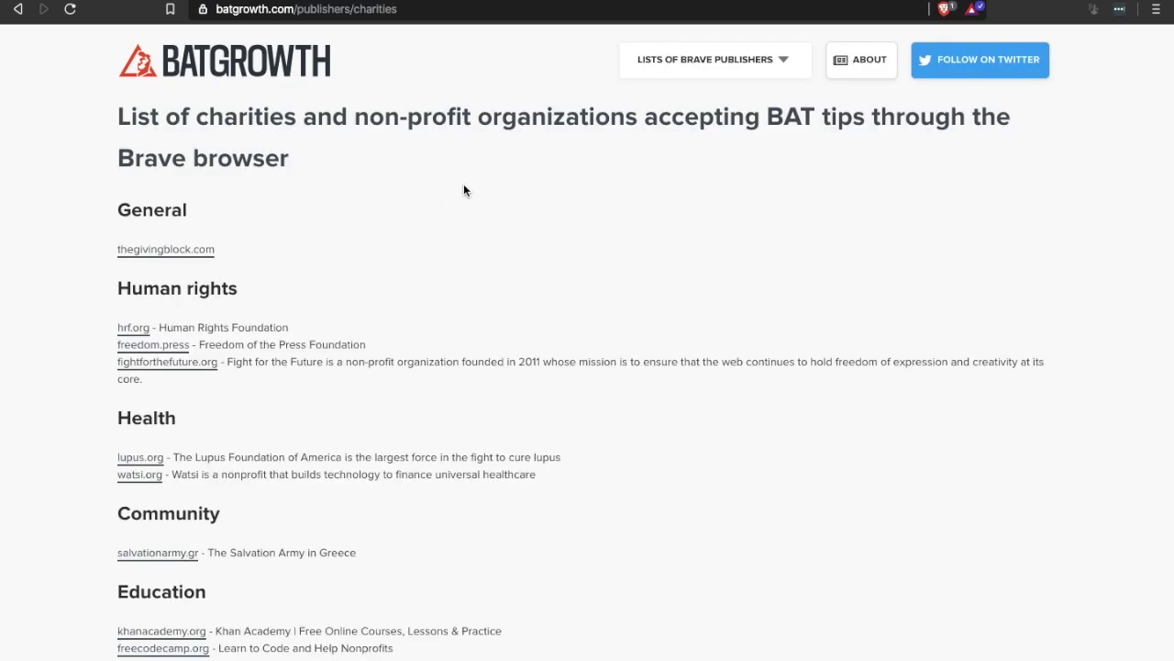
scroll(410, 339, "down", 3)
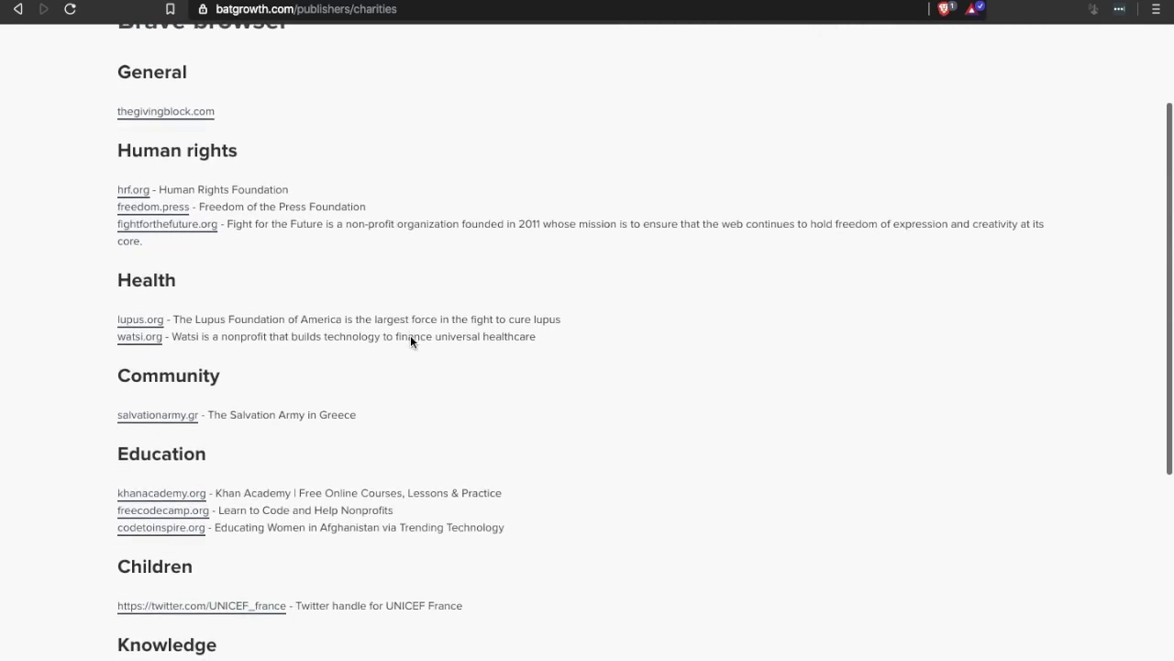
scroll(410, 340, "down", 5)
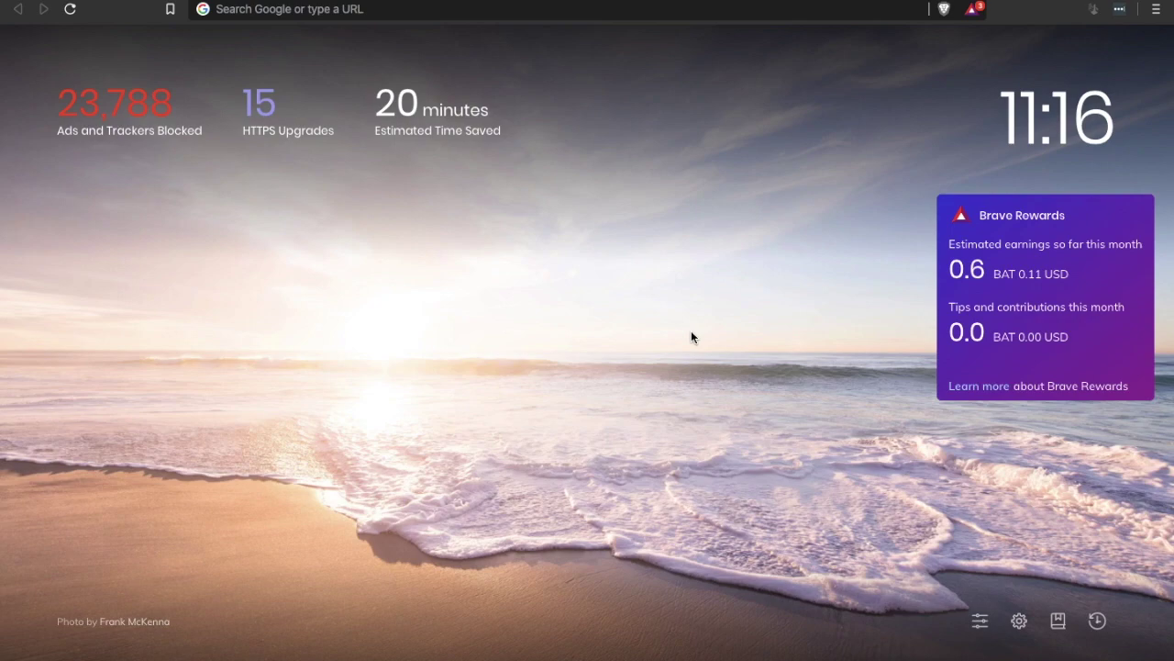
Leave Brave full screen and load dailymail.co.uk in a full-screen Chrome window
key("F11")
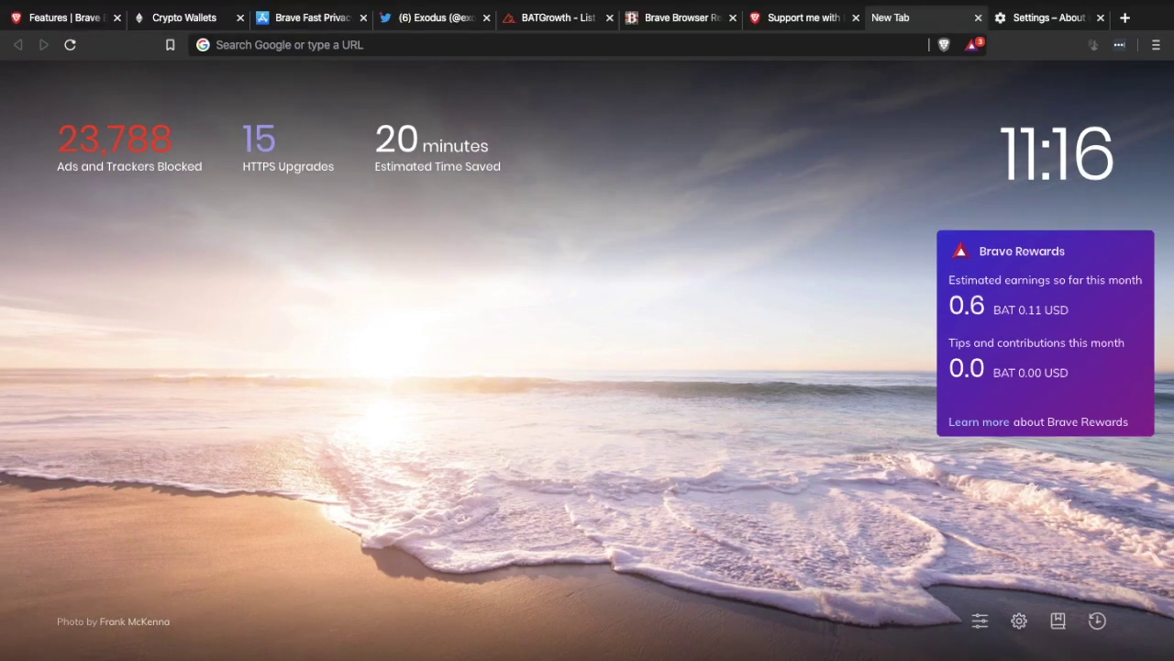
left_click(51, 3)
key("super+Tab")
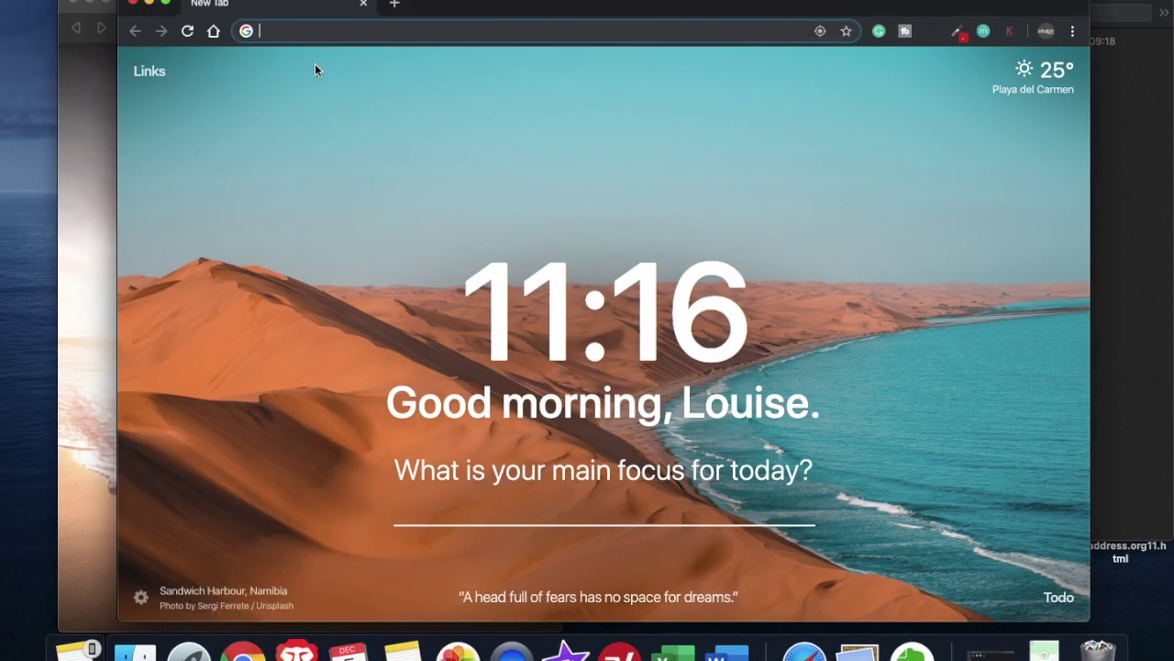
left_click(167, 4)
type("daily")
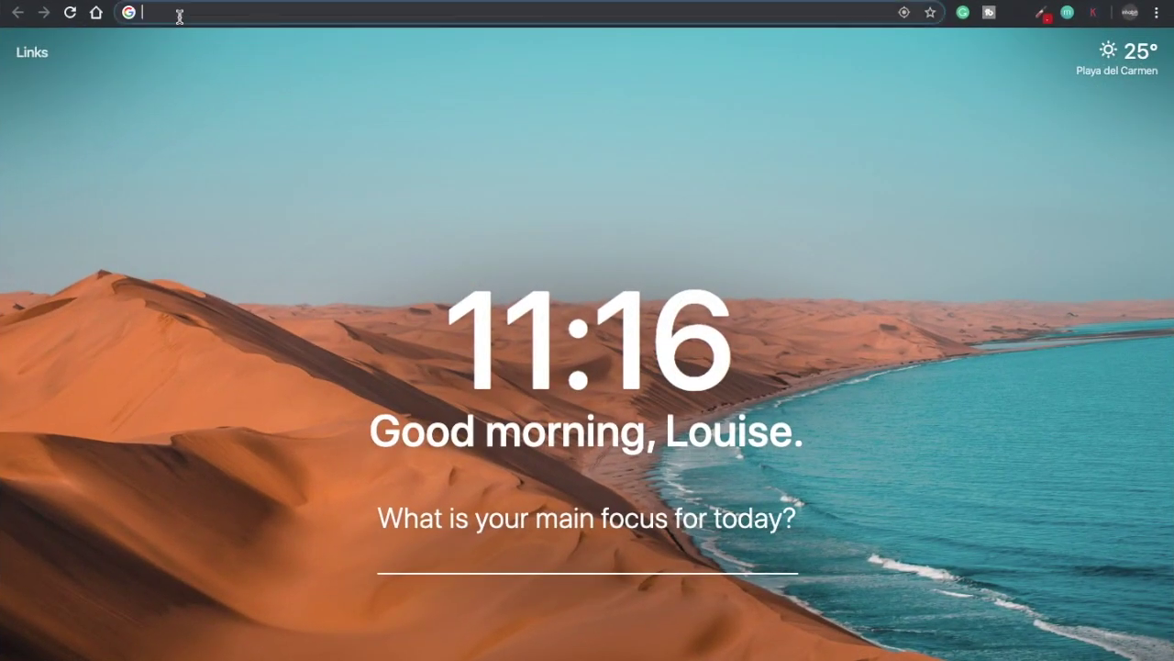
key("Return")
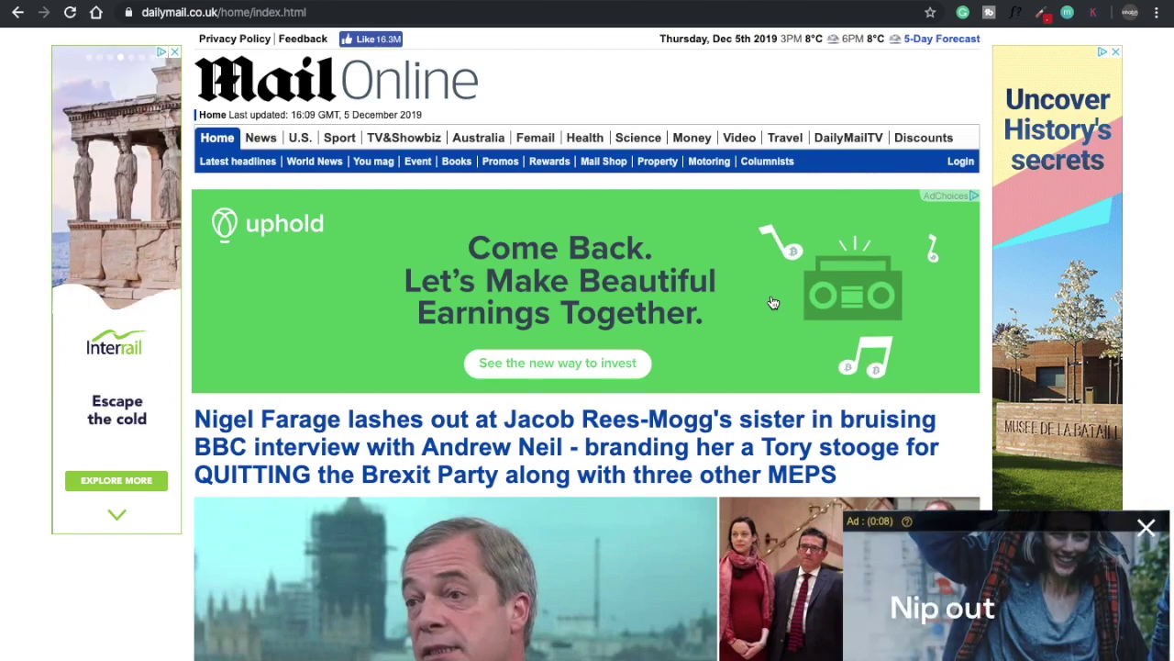
Exit Chrome full screen and bring Brave back, filling the screen
mouse_move(51, 2)
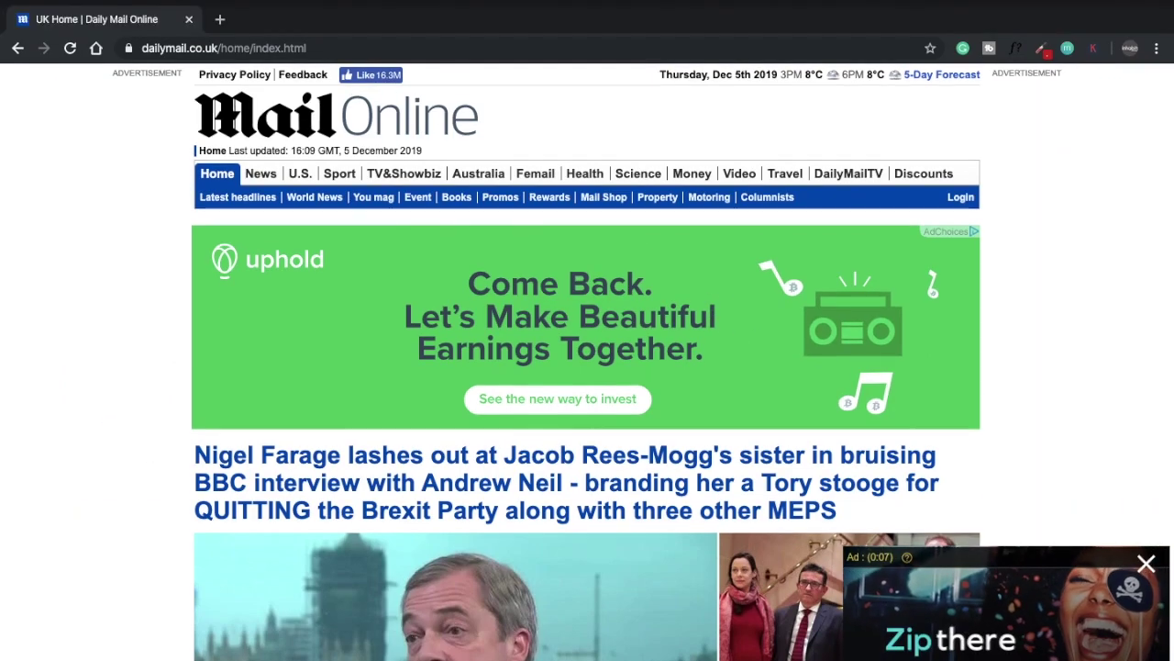
key("super+ctrl+f")
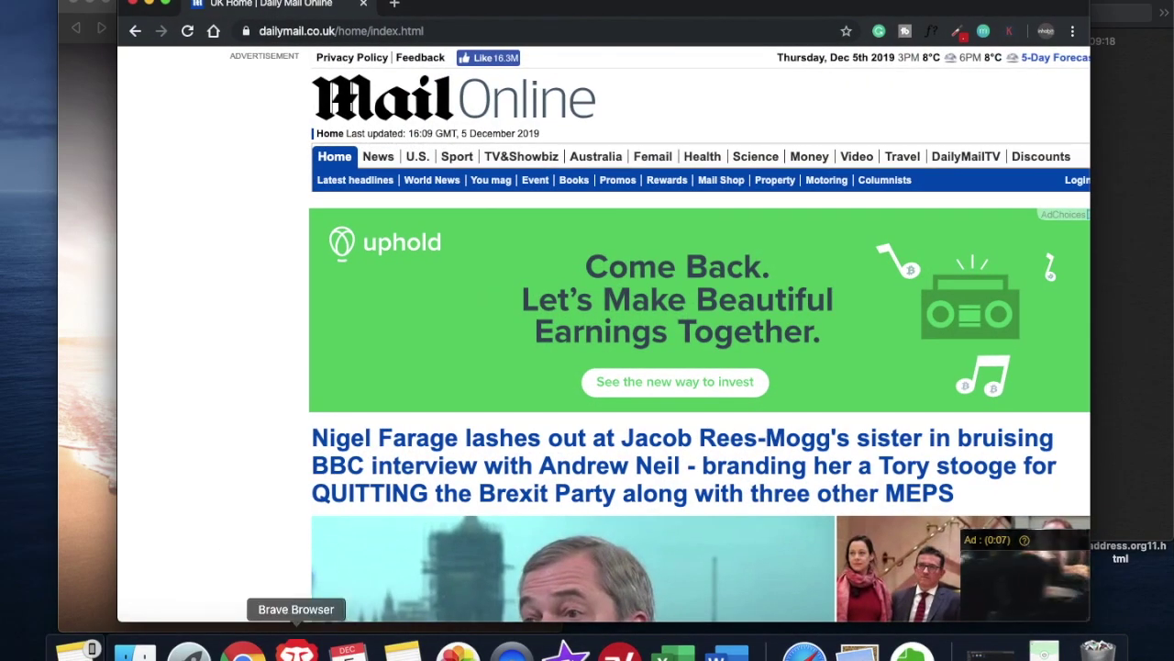
left_click(296, 651)
left_click(108, 5)
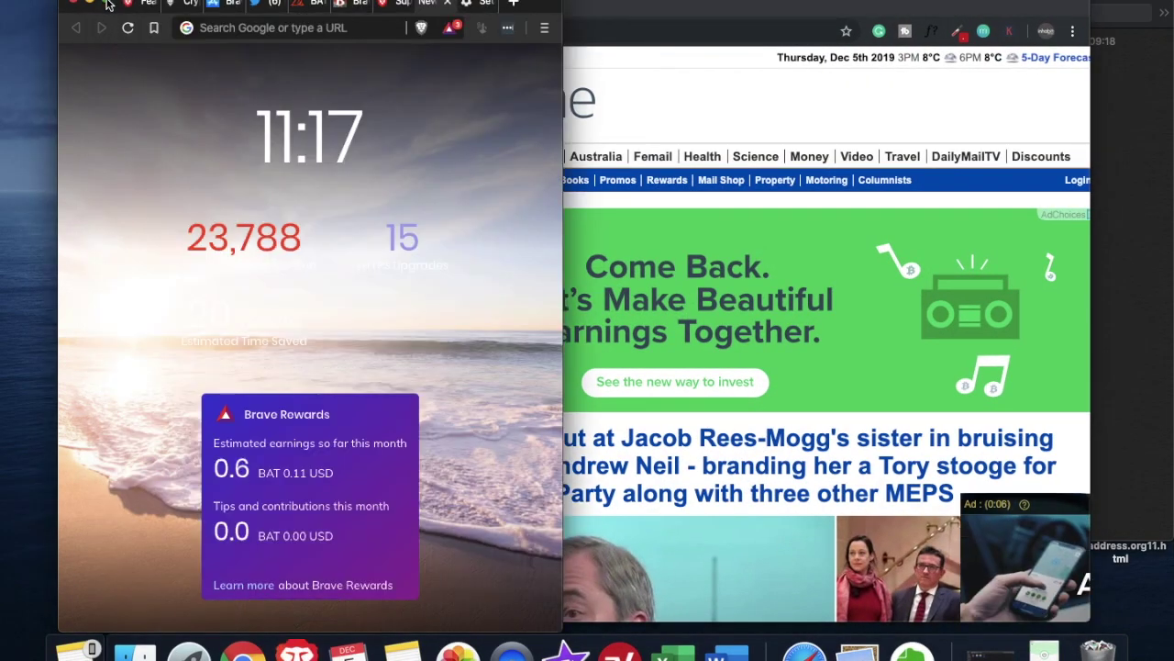
Load dailymail.co.uk in Brave and check Shields, showing 7 cross-site trackers blocked
left_click(353, 10)
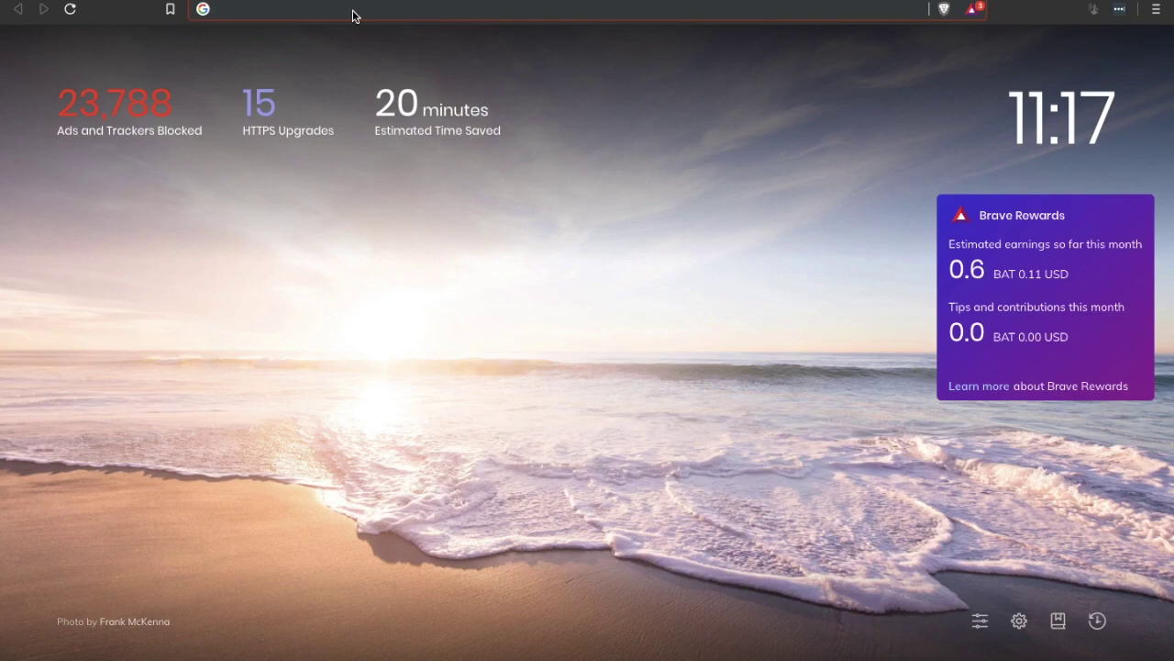
type("dailymail.co.uk")
key("Return")
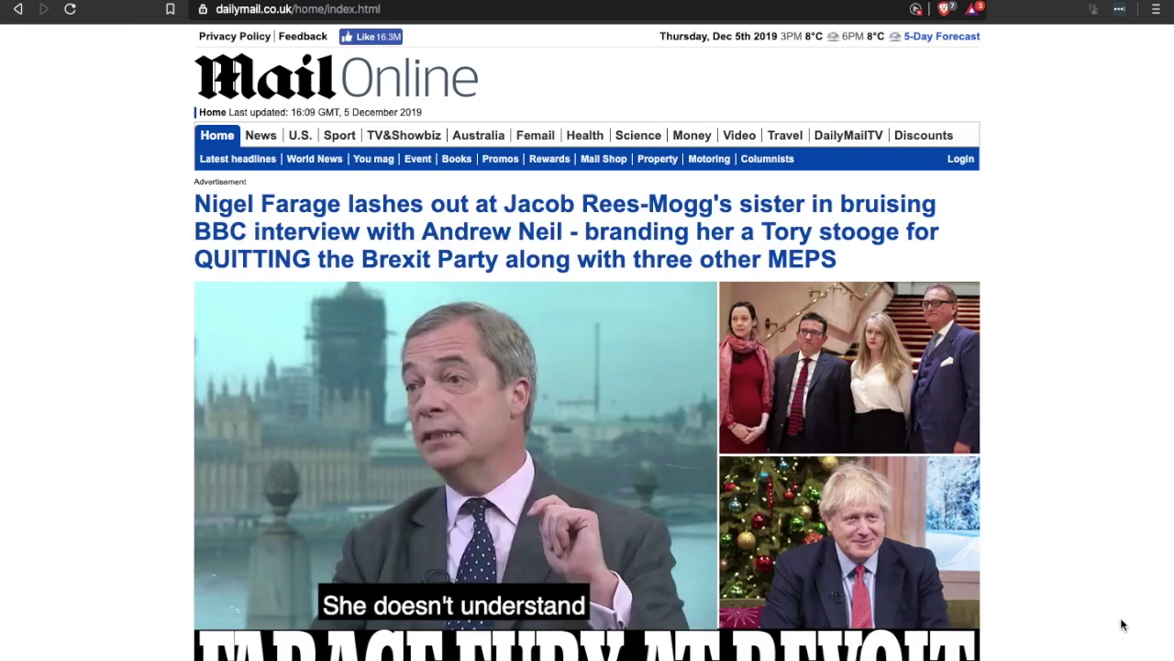
left_click(946, 11)
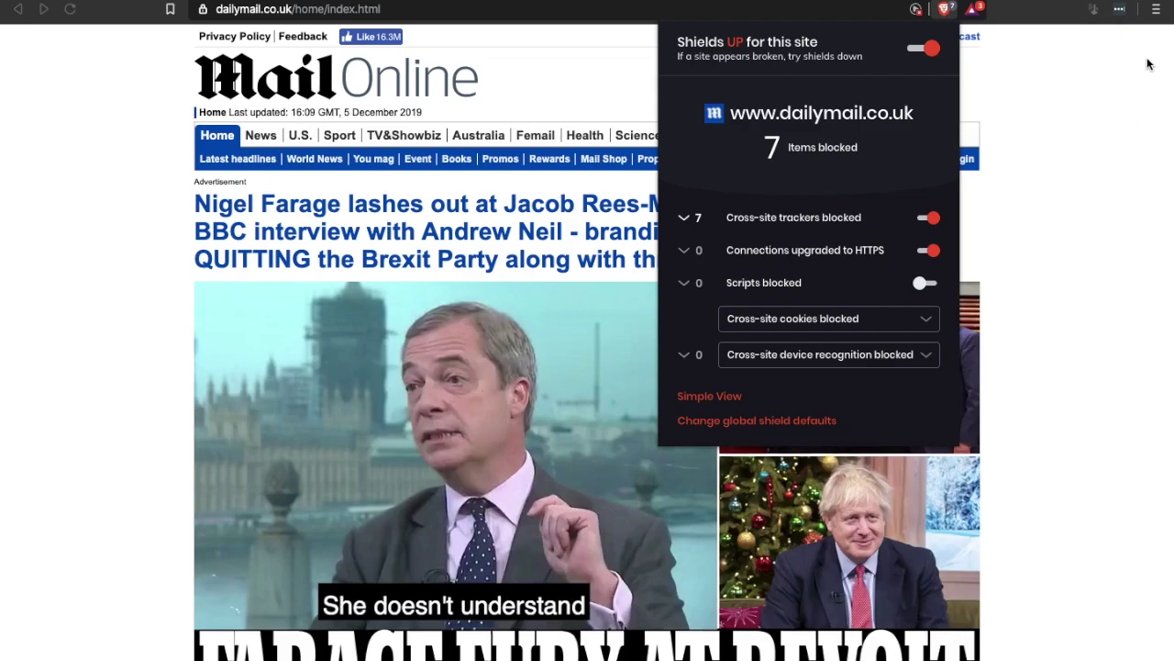
left_click(1157, 11)
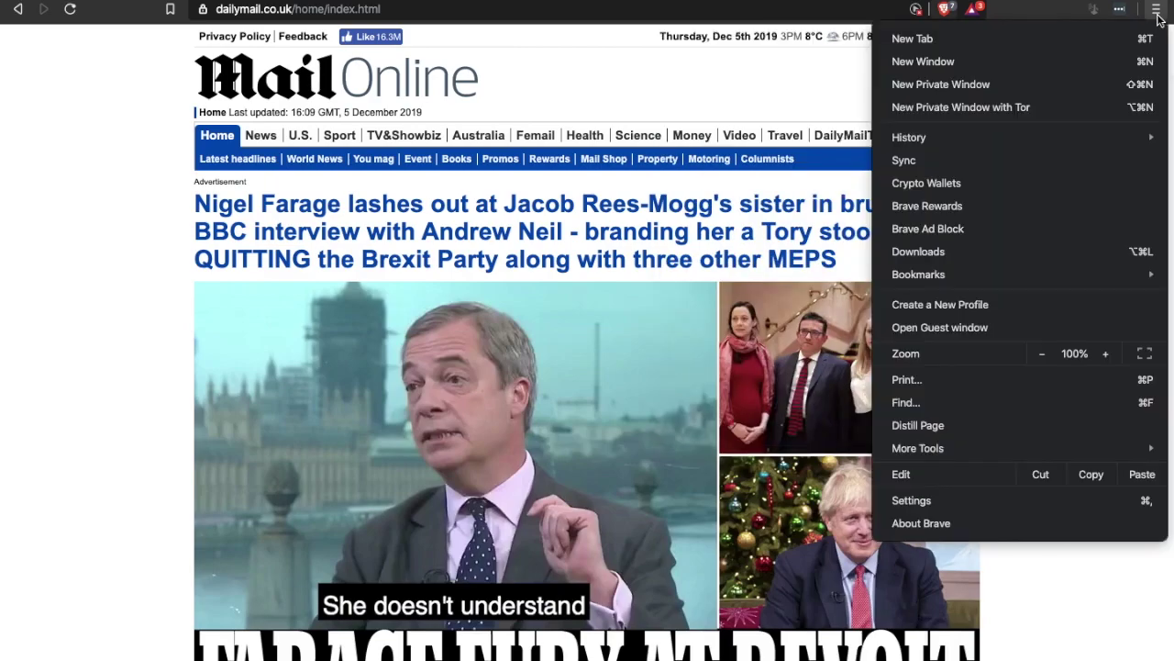
Open Brave Rewards (3.8 BAT) and keep Ads Settings at a maximum of 2 ads per hour
left_click(970, 210)
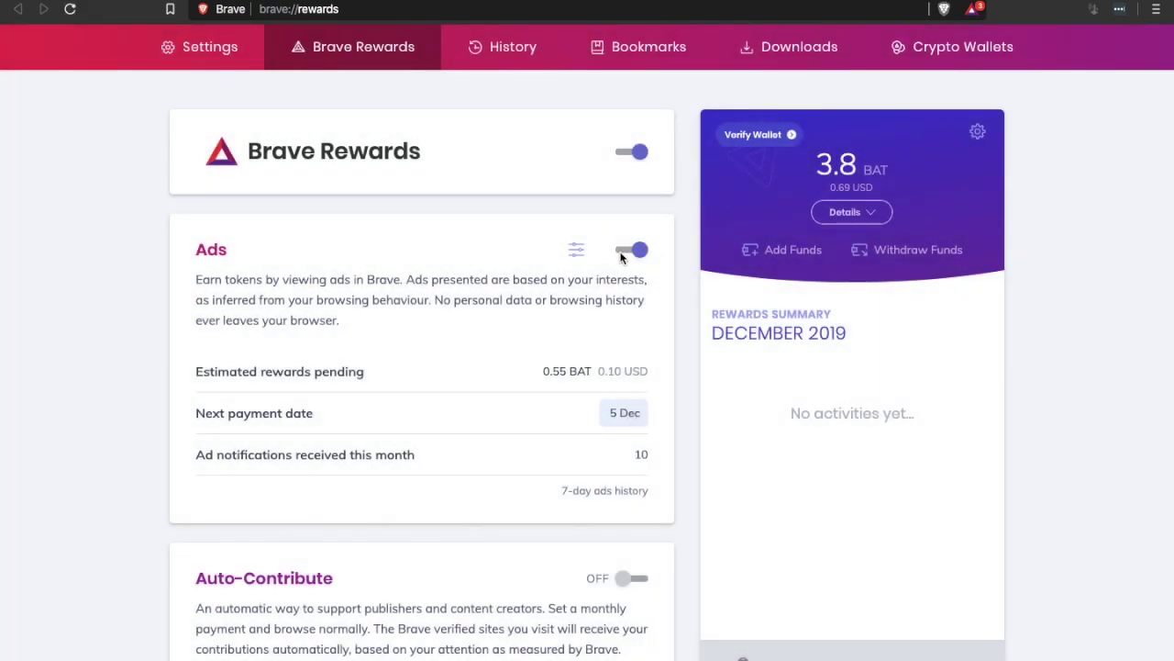
left_click(624, 249)
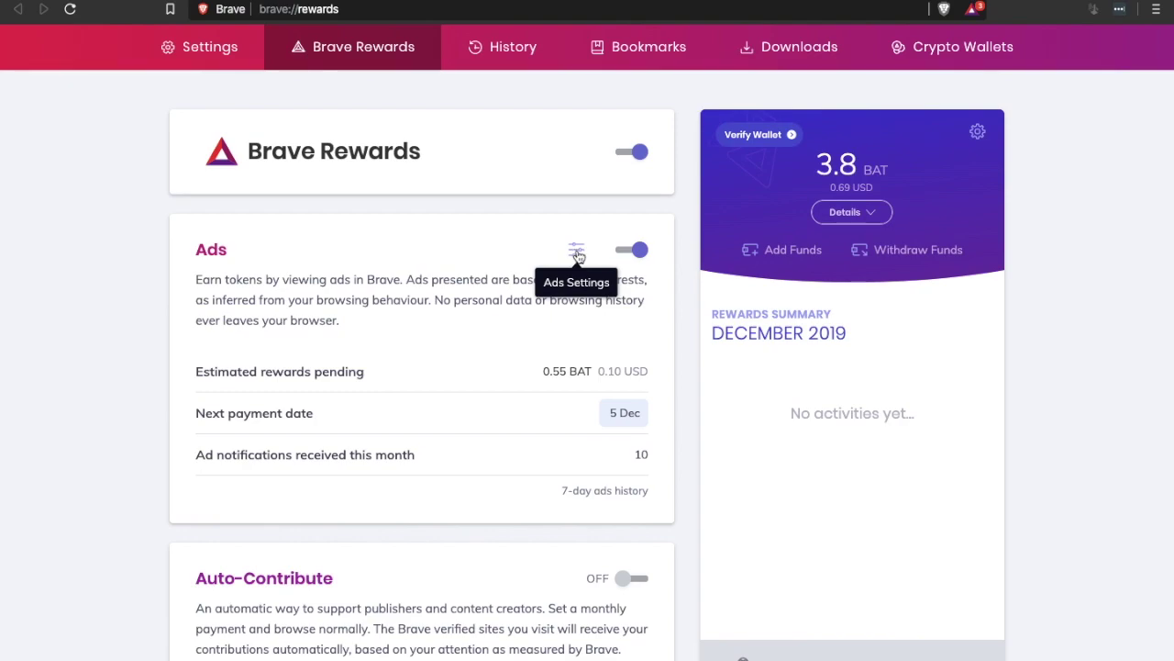
left_click(576, 250)
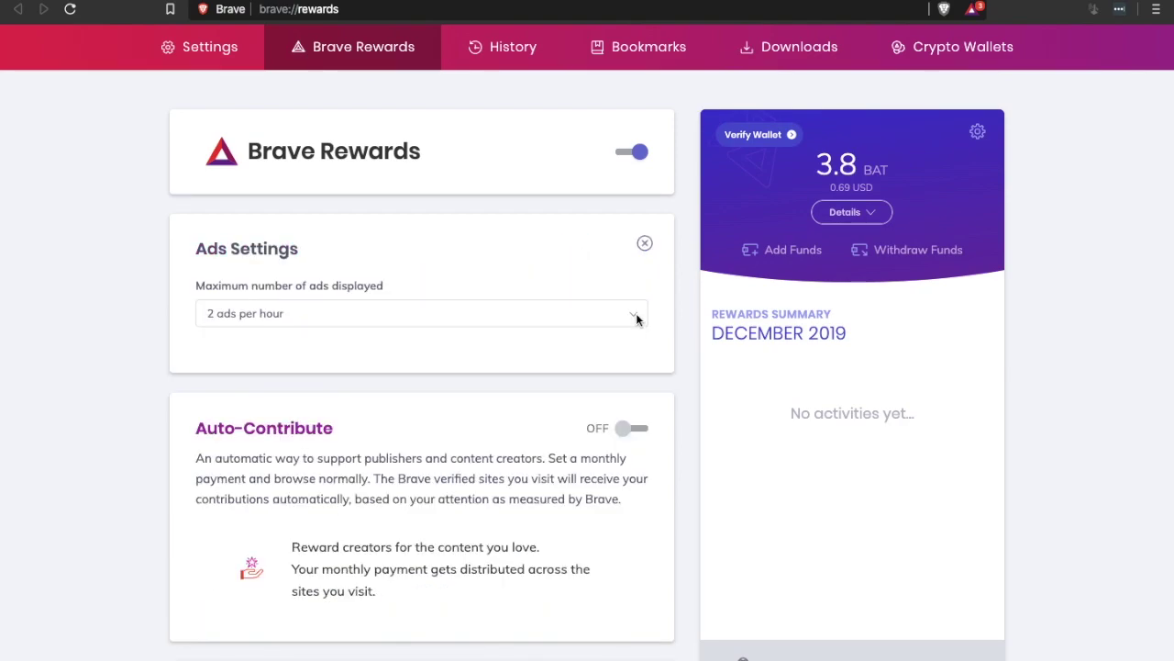
left_click(636, 316)
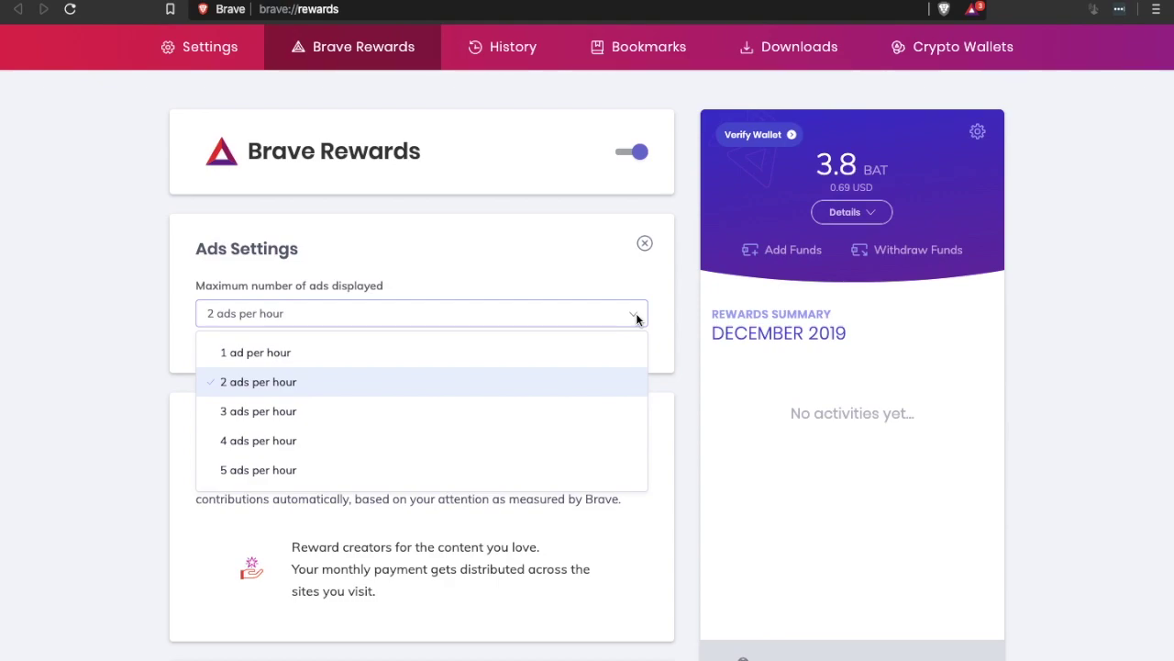
left_click(569, 389)
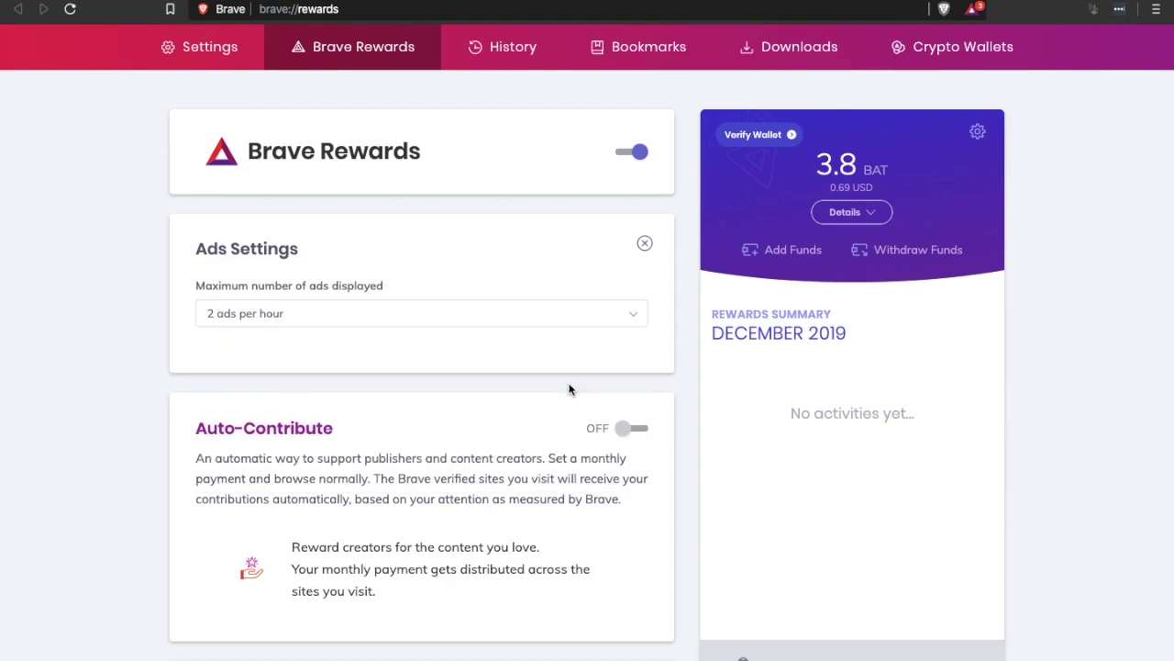
scroll(569, 389, "down", 4)
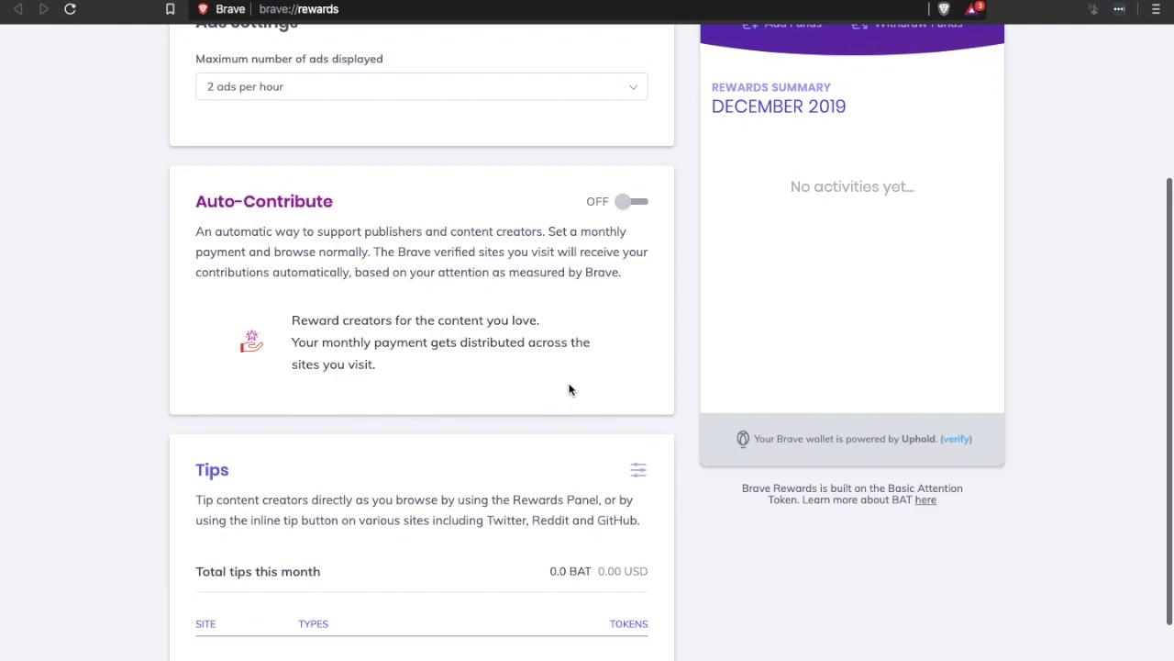
scroll(569, 389, "up", 5)
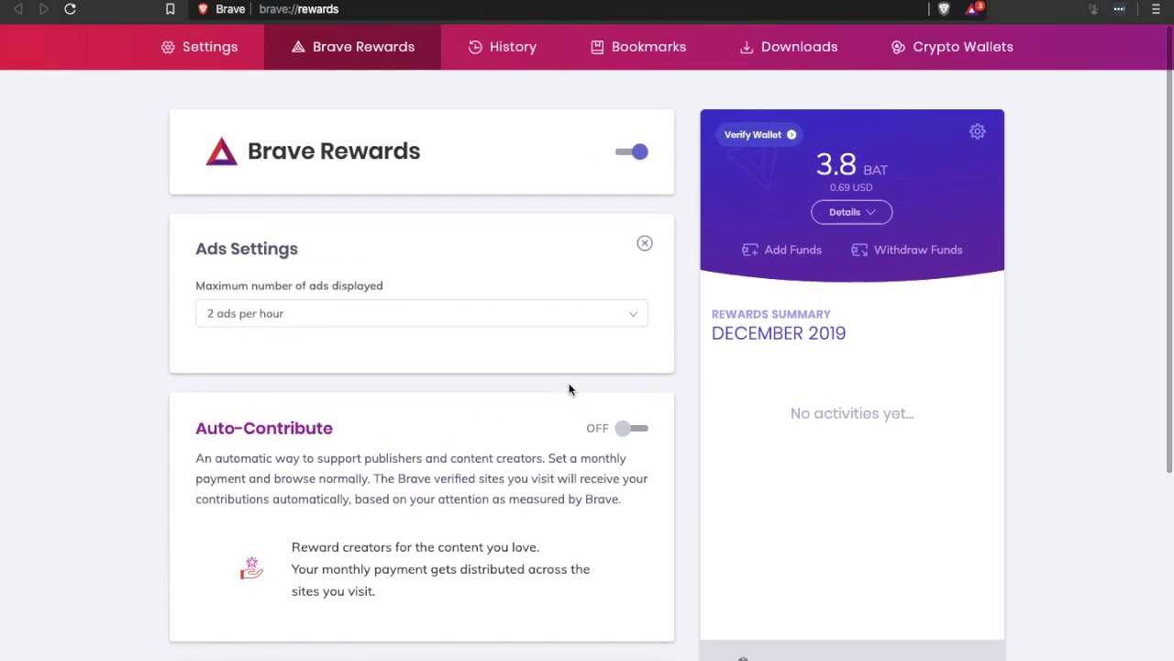
right_click(876, 7)
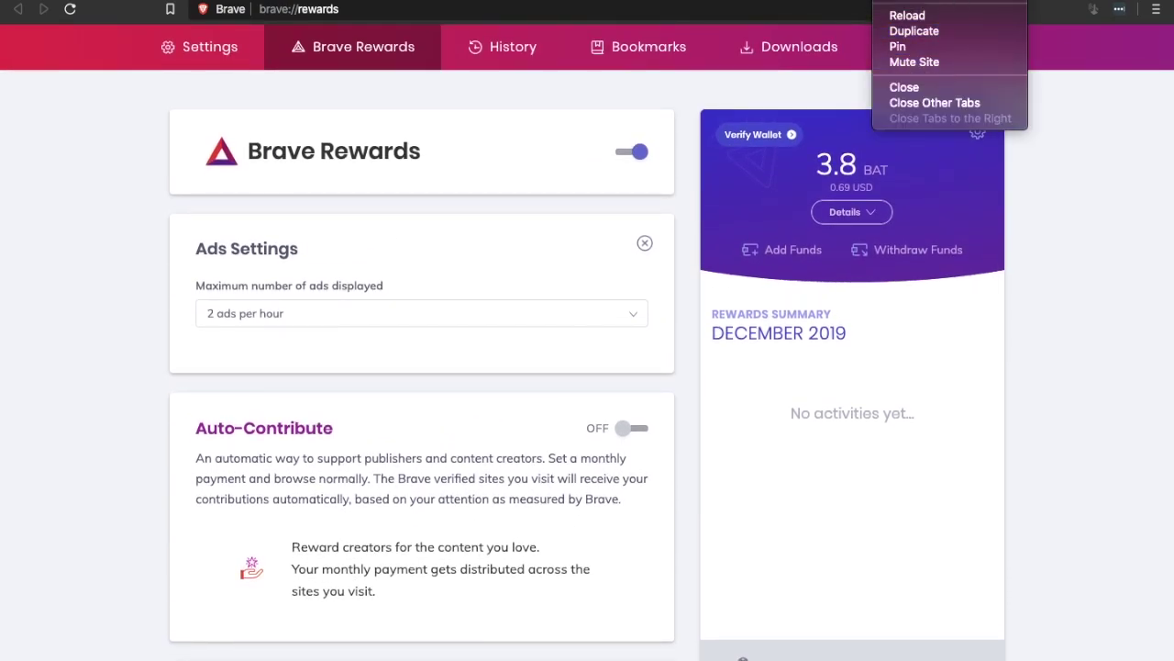
Open a new Brave tab for the brave.com/eve654 referral page
key("super+t")
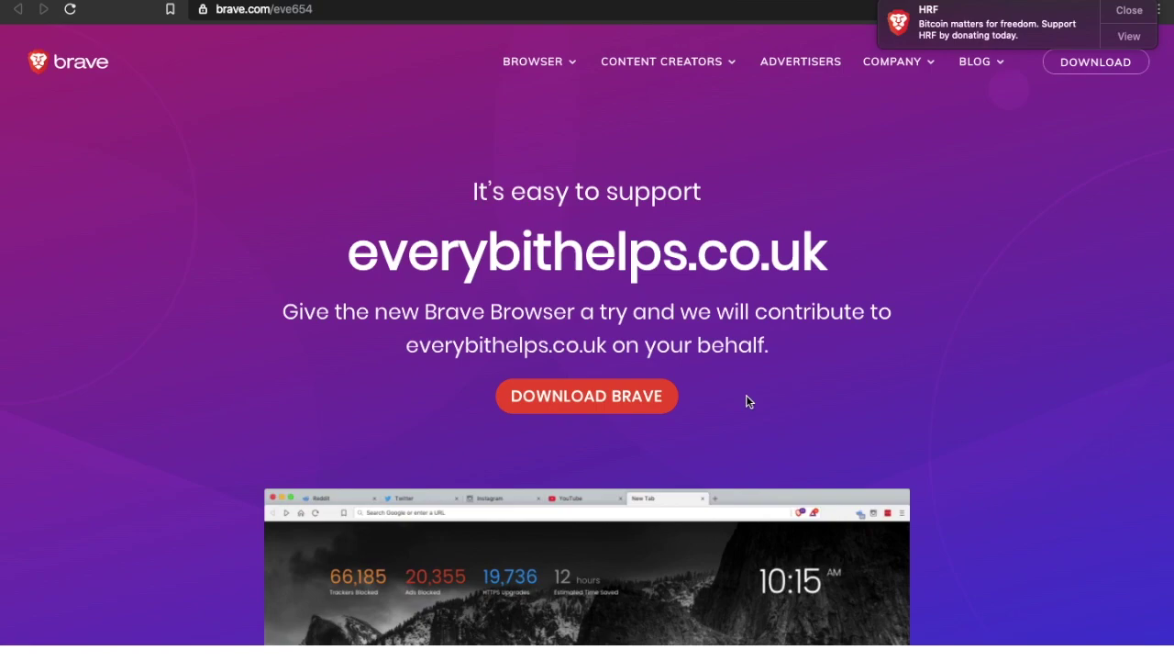
Download the Brave installer from the referral page into Downloads, then leave full screen
left_click(673, 391)
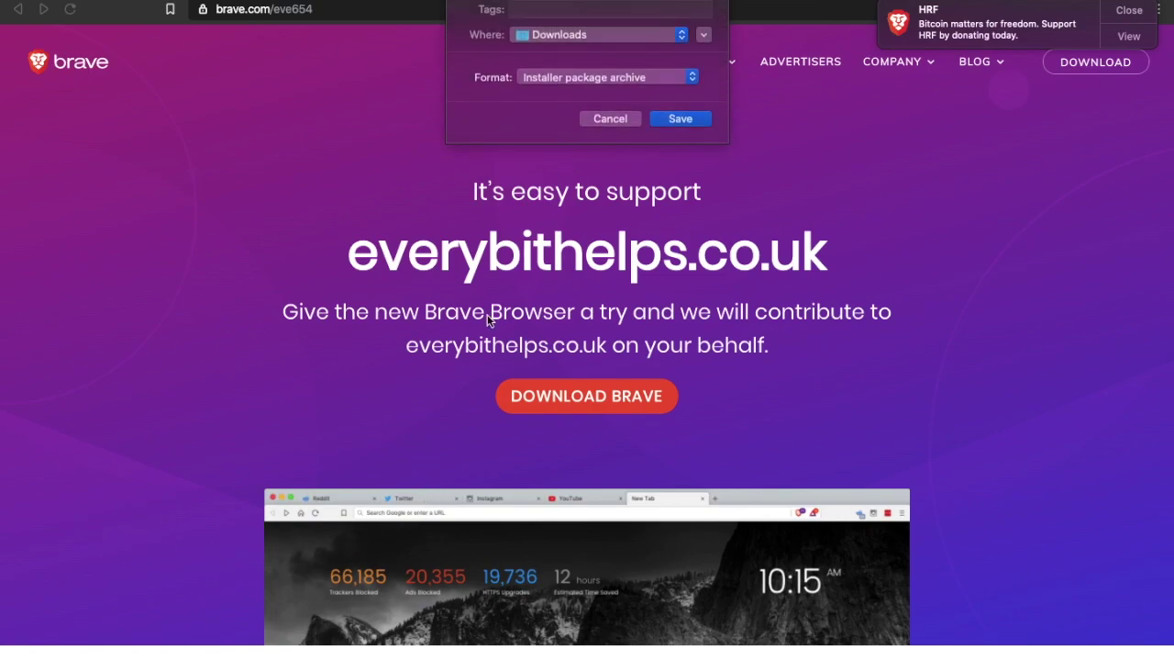
left_click(687, 120)
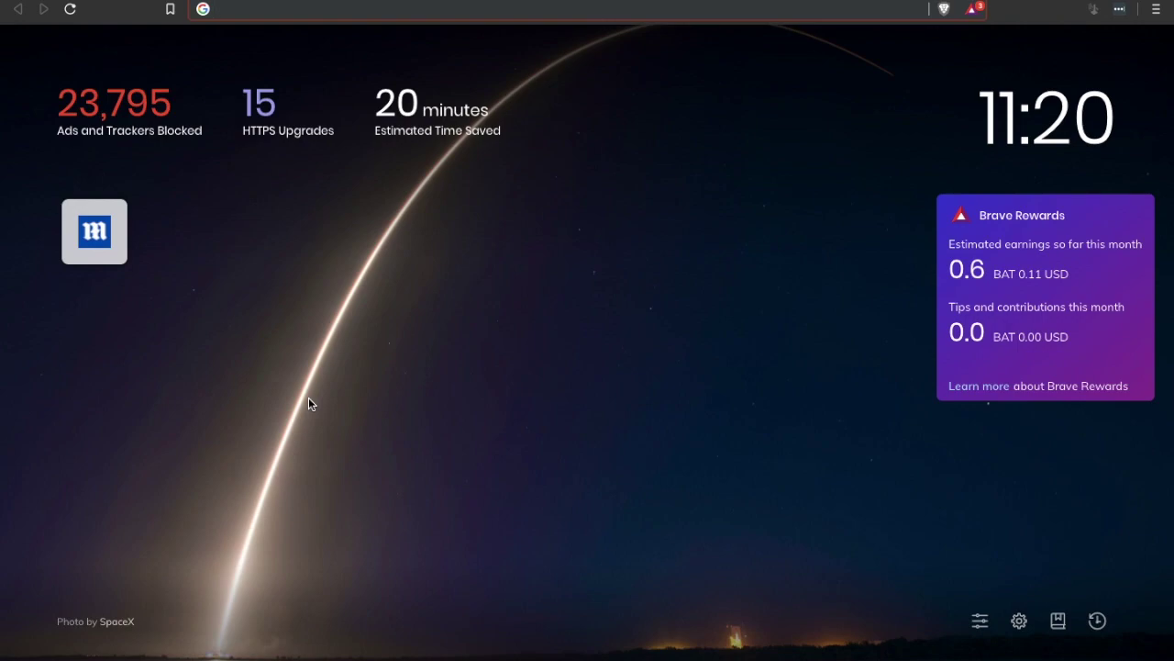
key("F11")
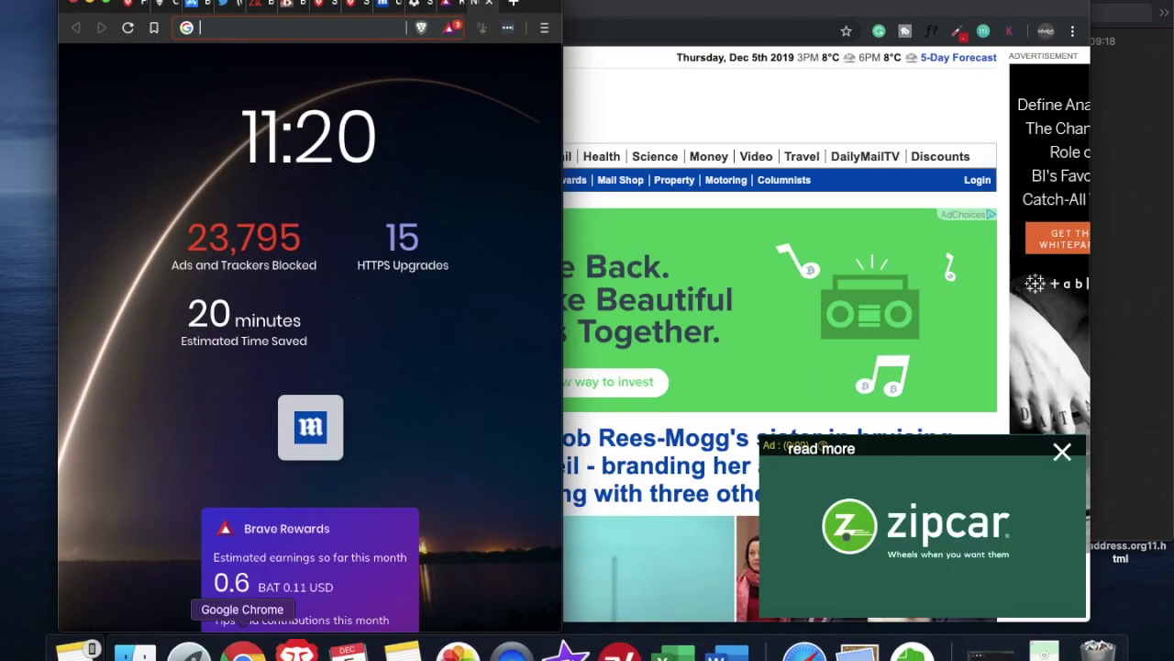
Switch to Chrome, open a full-screen new tab and launch the Bookmark Manager
left_click(243, 651)
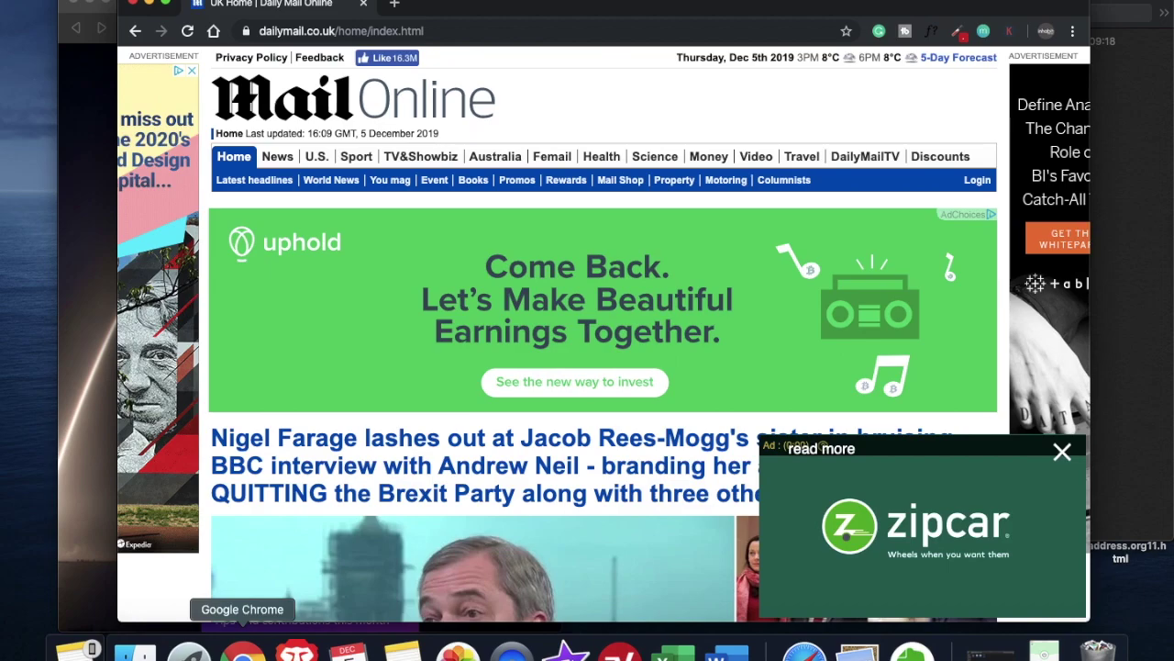
key("super+t")
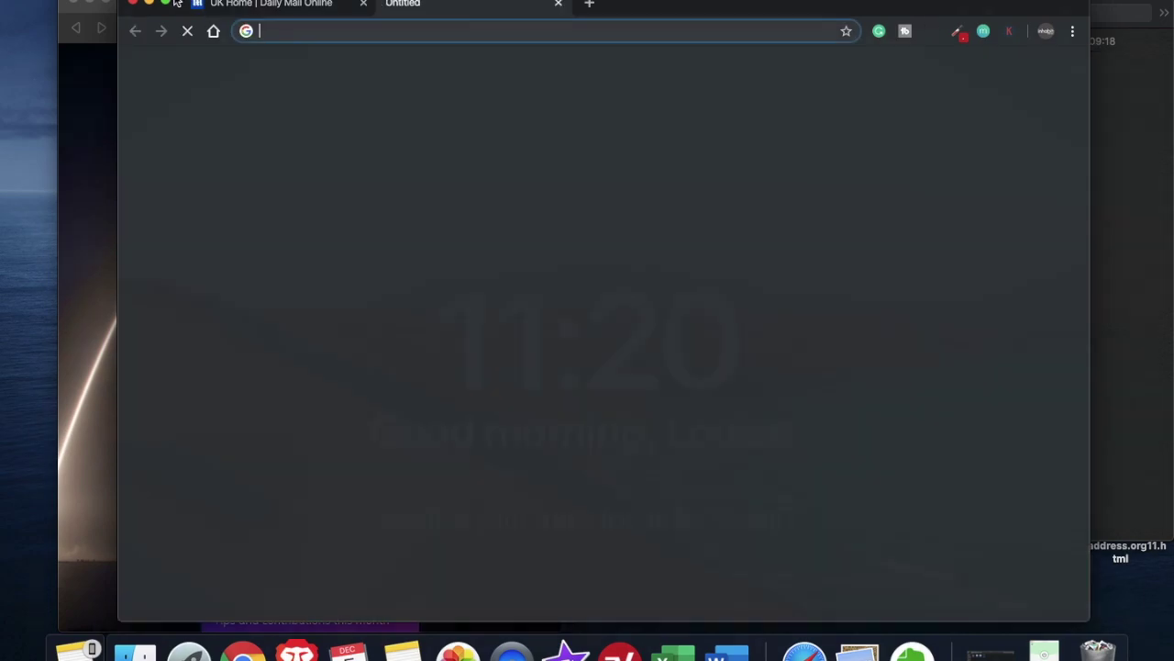
left_click(166, 4)
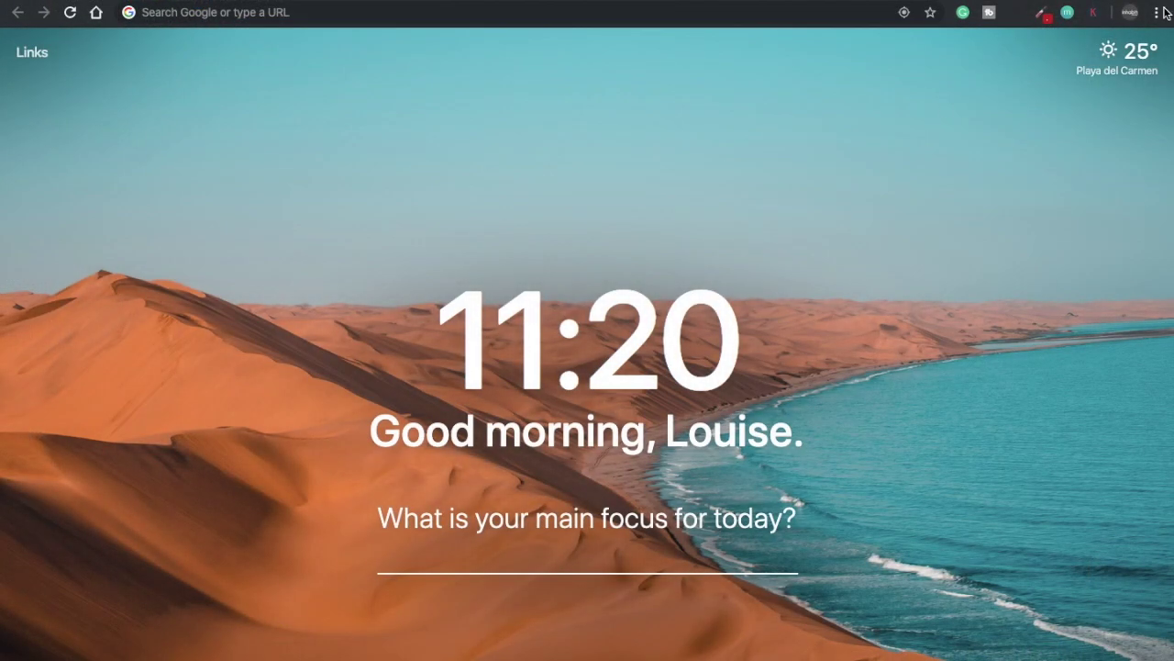
left_click(1158, 14)
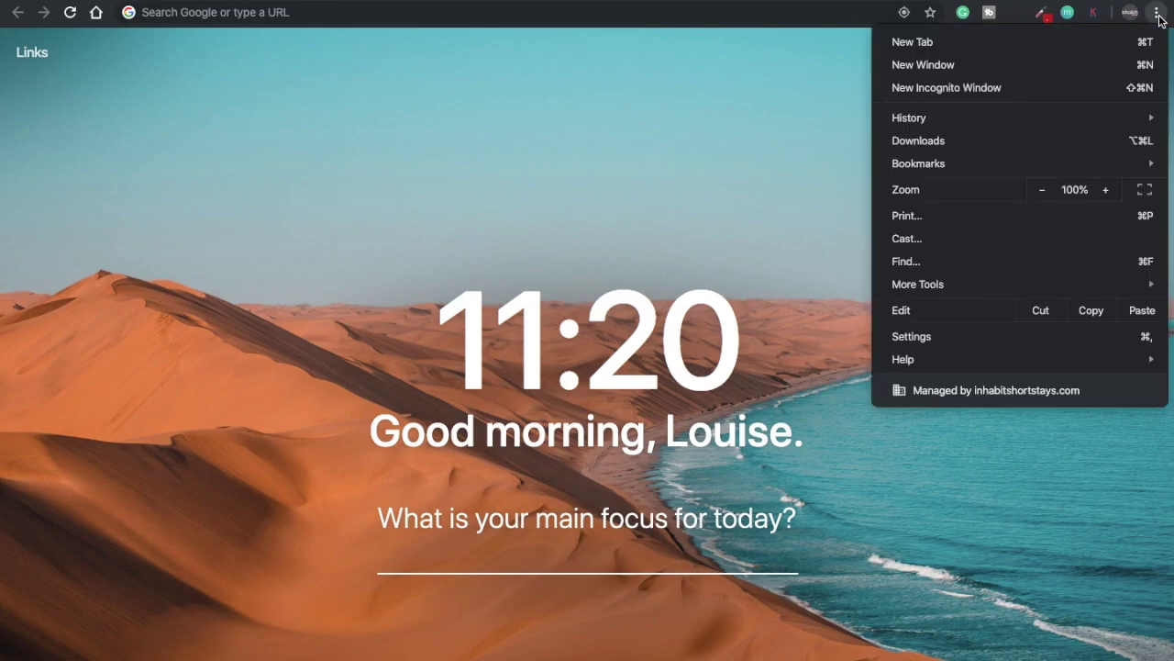
mouse_move(1070, 163)
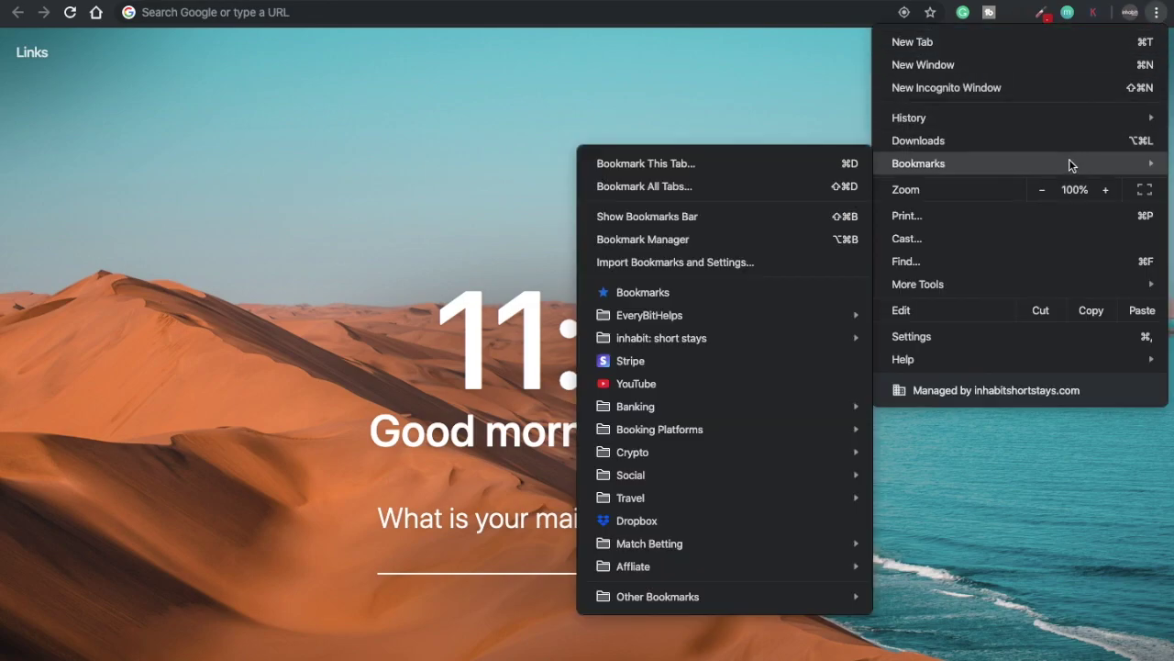
left_click(727, 249)
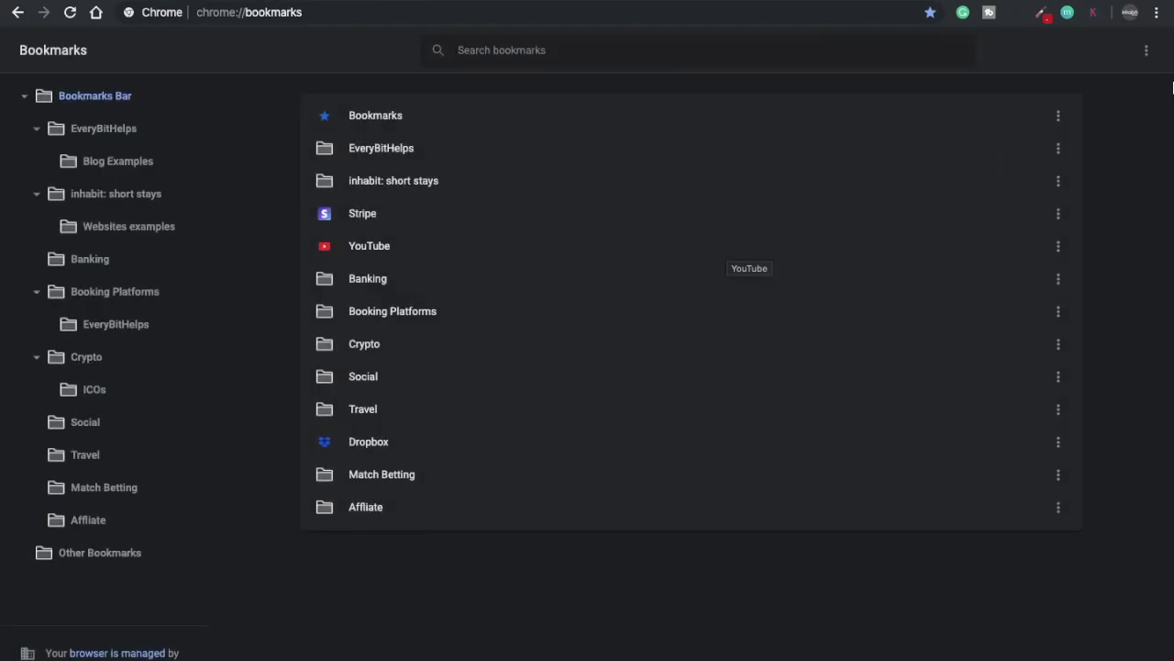
Export Chrome's bookmarks as an HTML file to the Desktop, replacing the existing export
left_click(1146, 54)
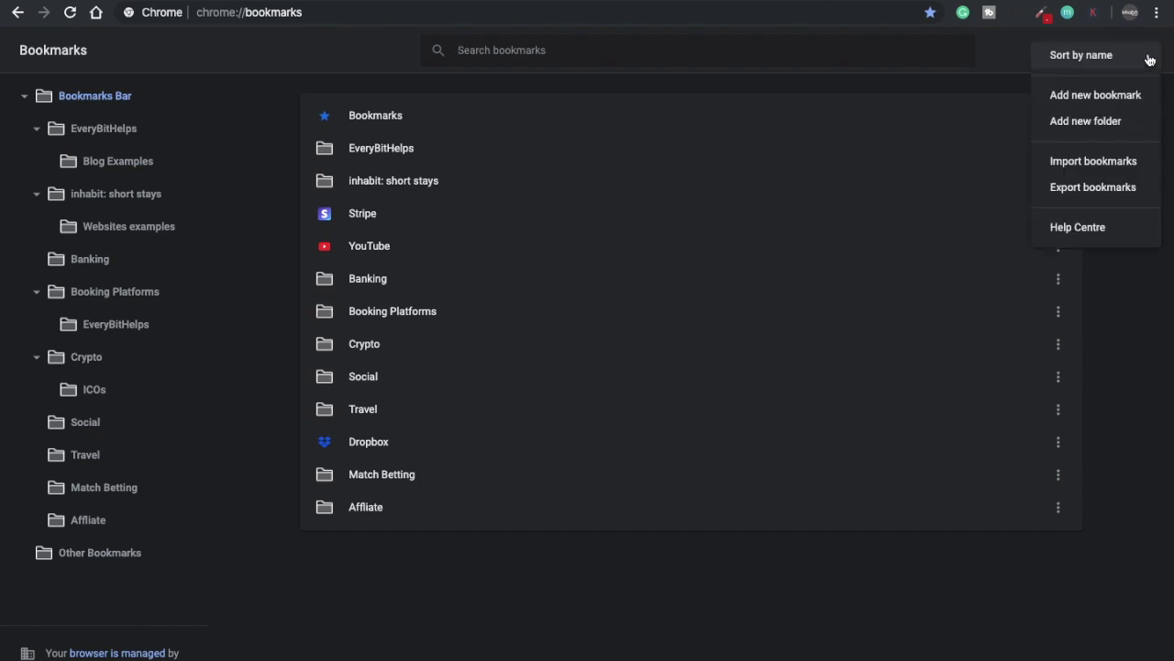
left_click(1100, 189)
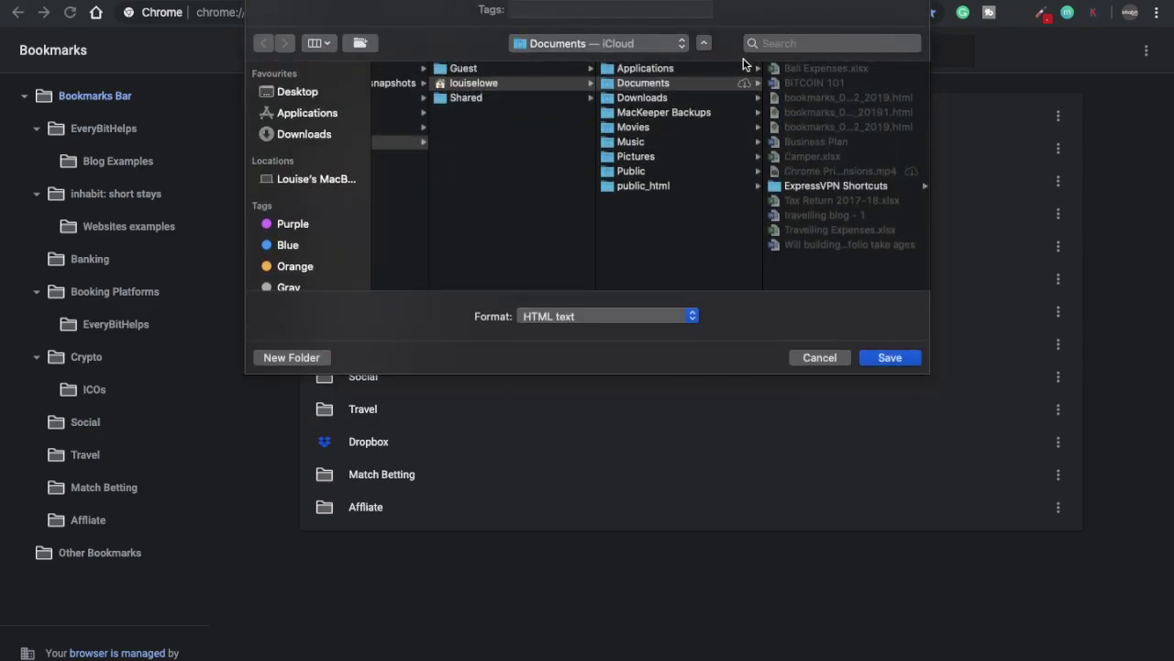
left_click(681, 44)
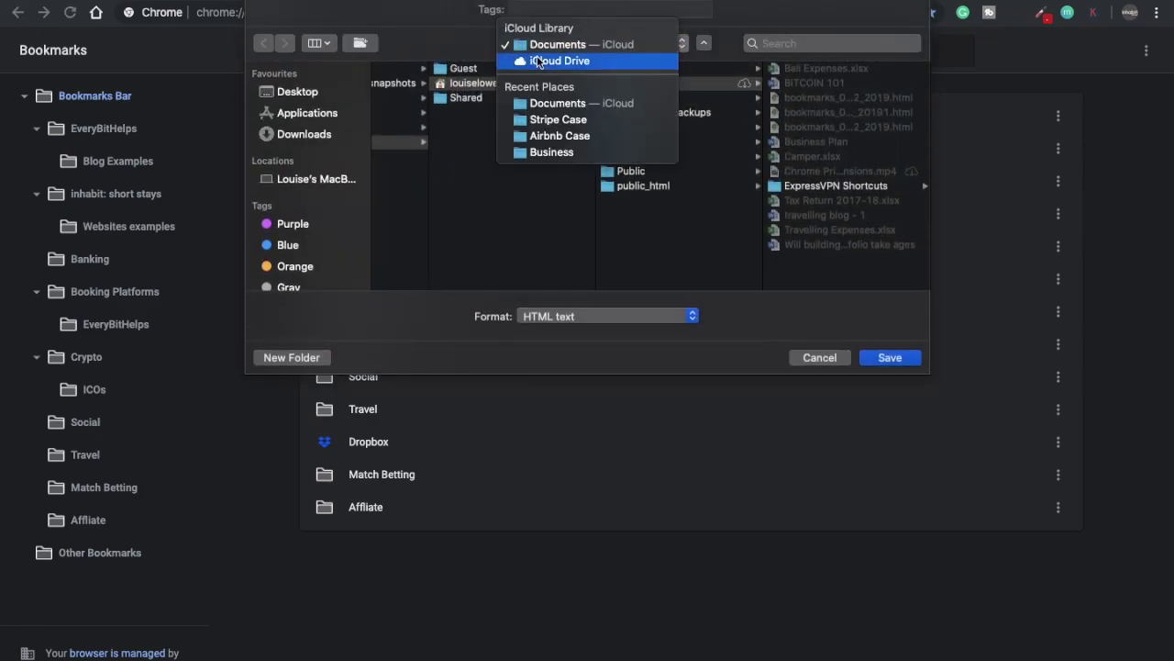
left_click(301, 93)
left_click(301, 93)
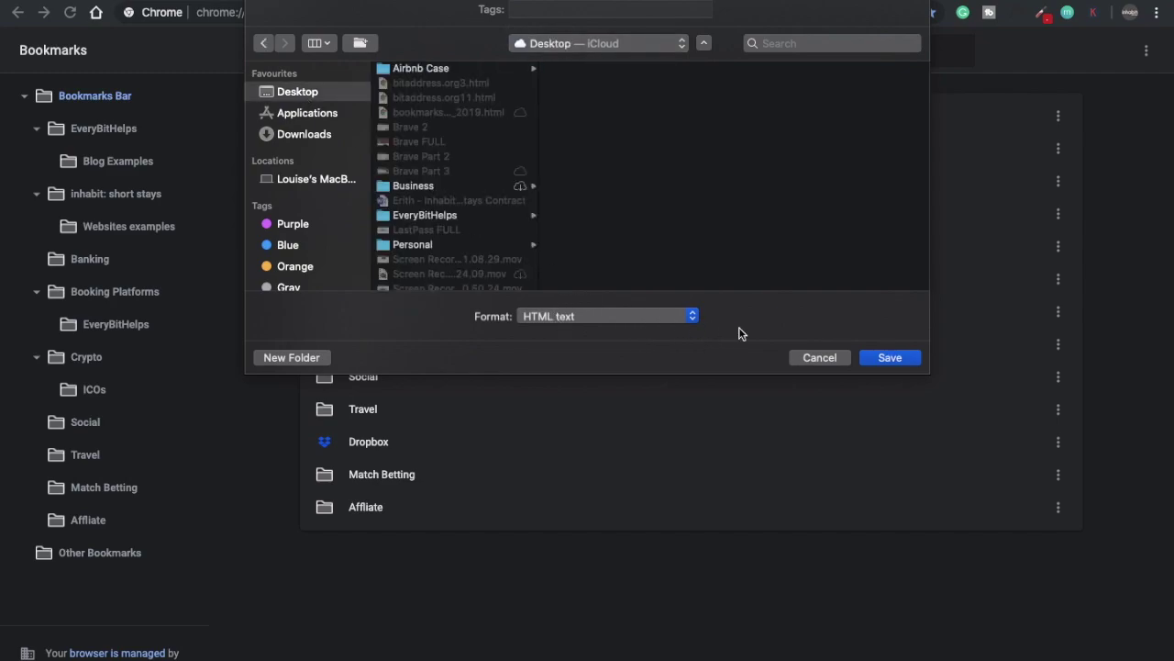
left_click(883, 364)
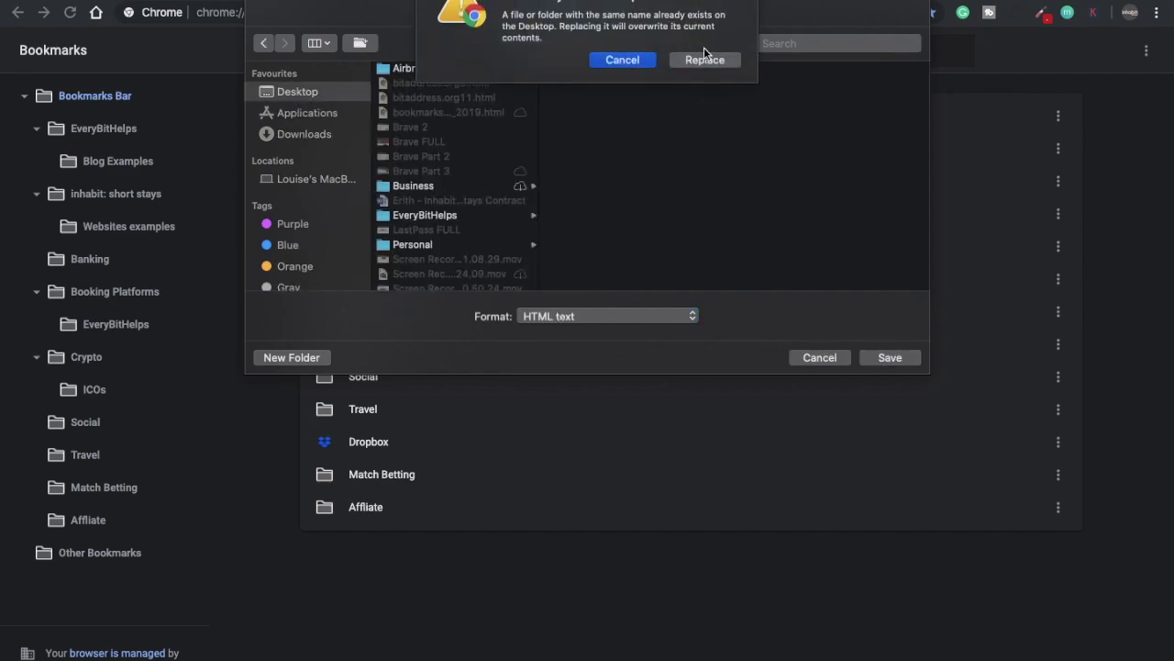
left_click(705, 58)
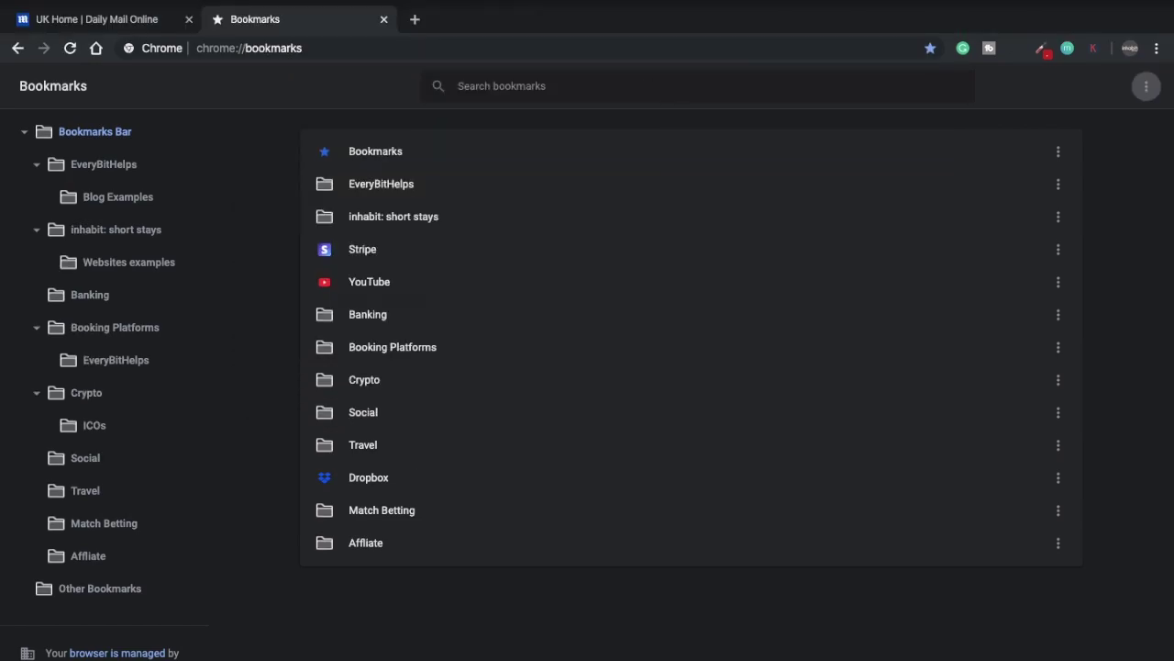
Switch to Brave in full screen and launch Import Bookmarks and Settings from the menu
key("super+ctrl+f")
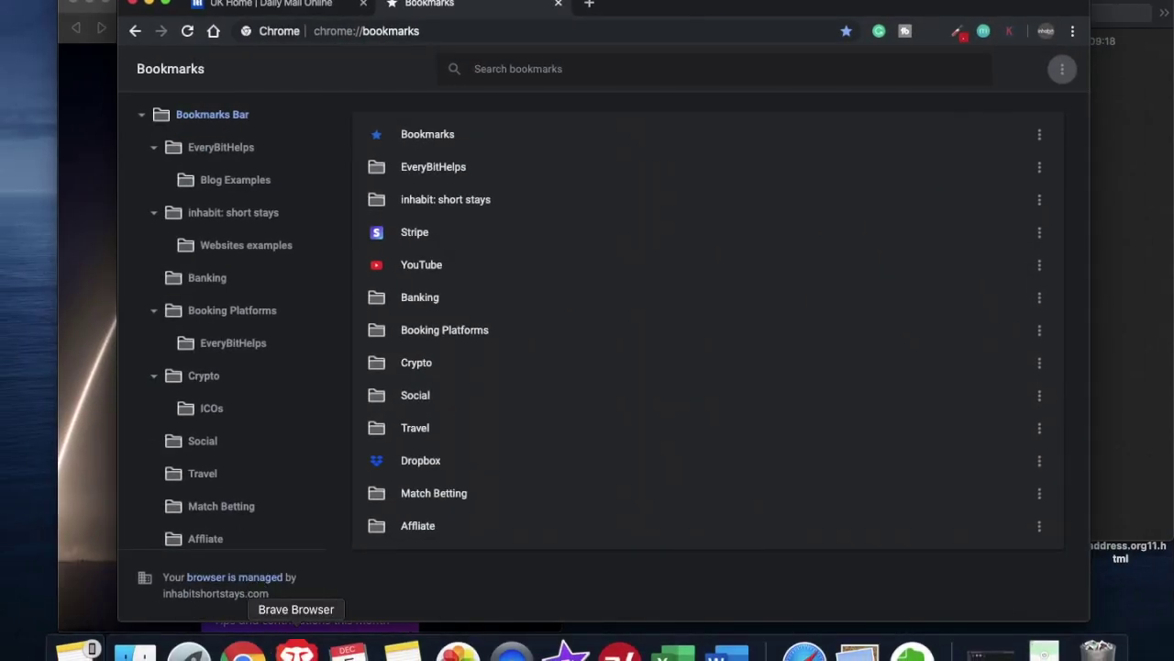
left_click(295, 650)
key("super+ctrl+f")
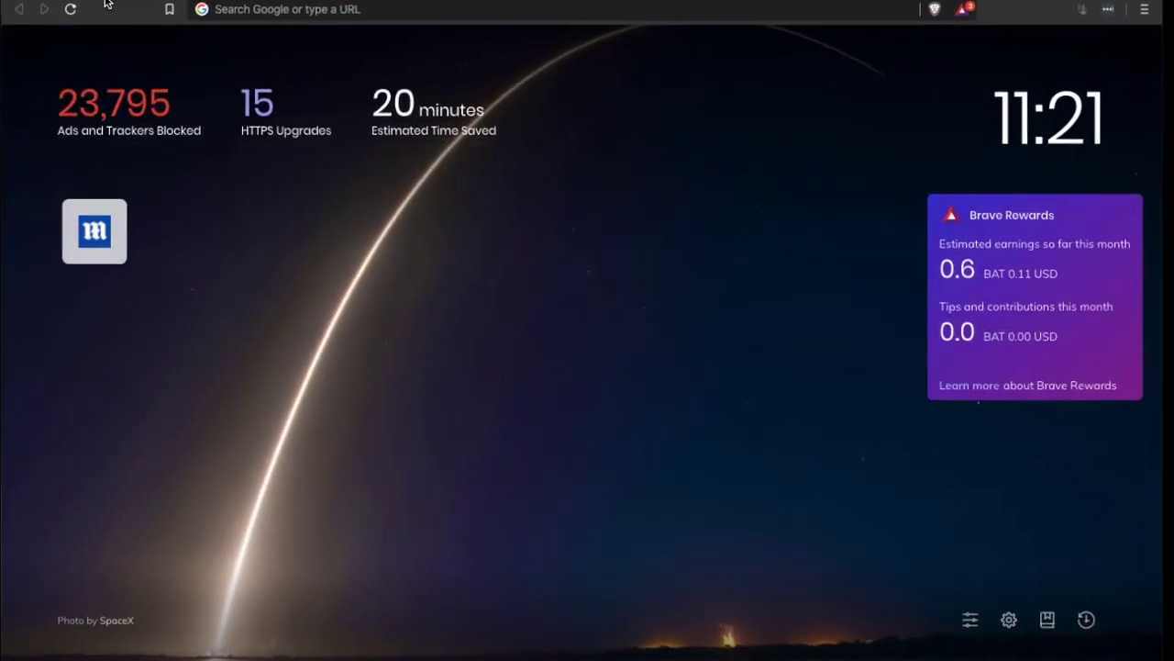
left_click(1158, 11)
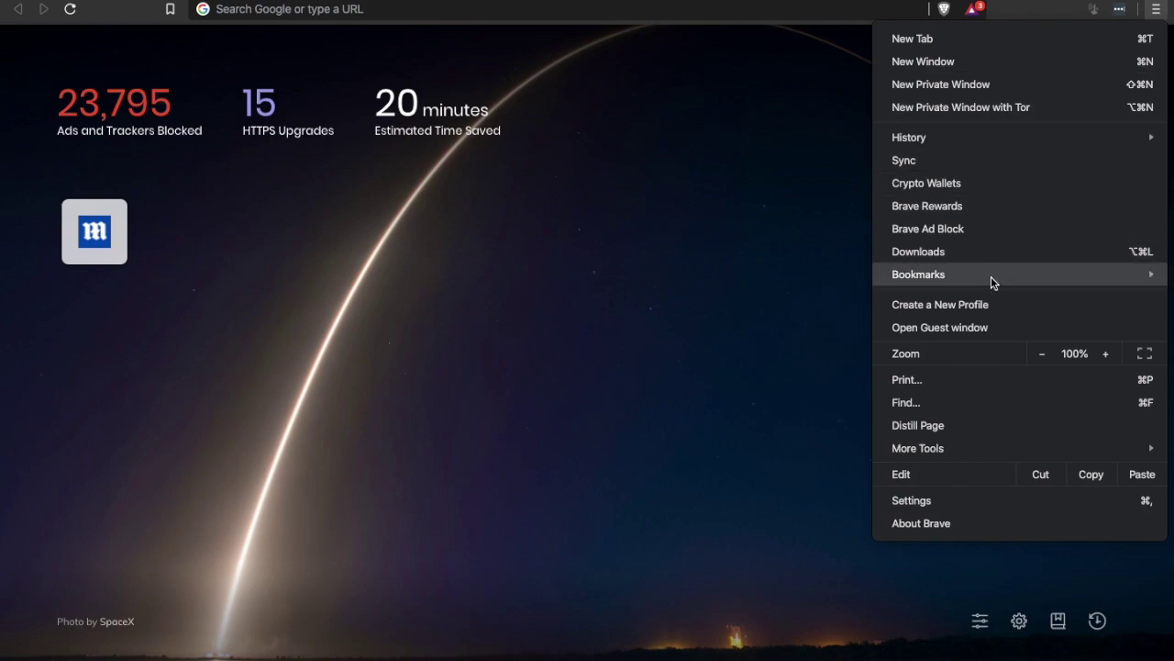
mouse_move(991, 276)
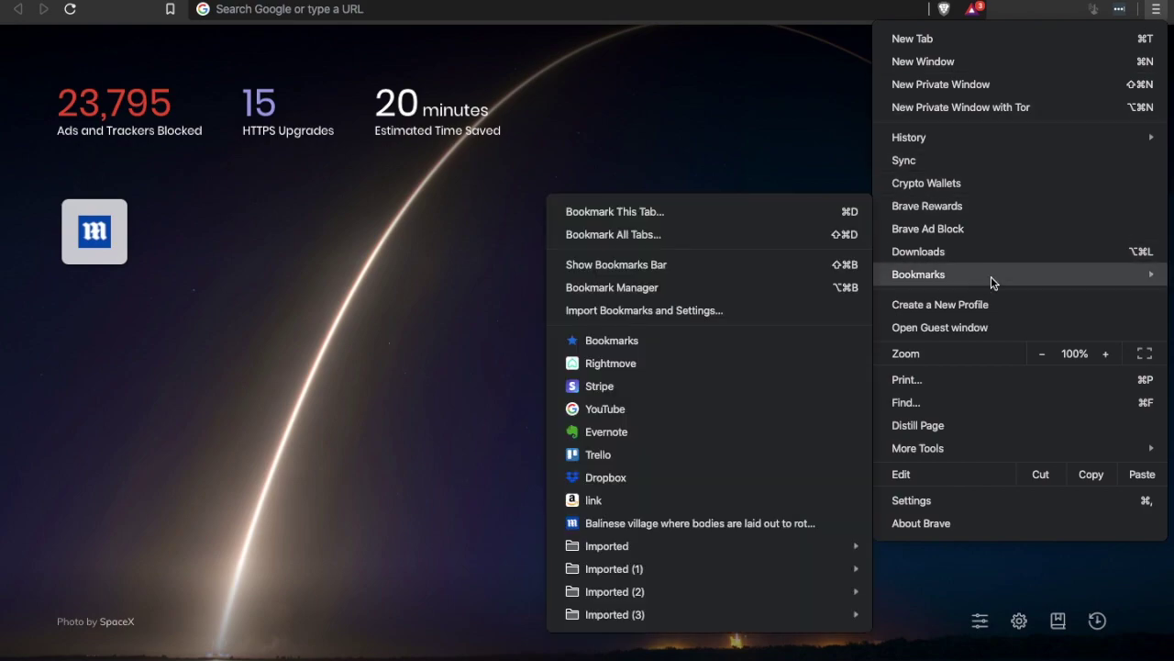
left_click(719, 315)
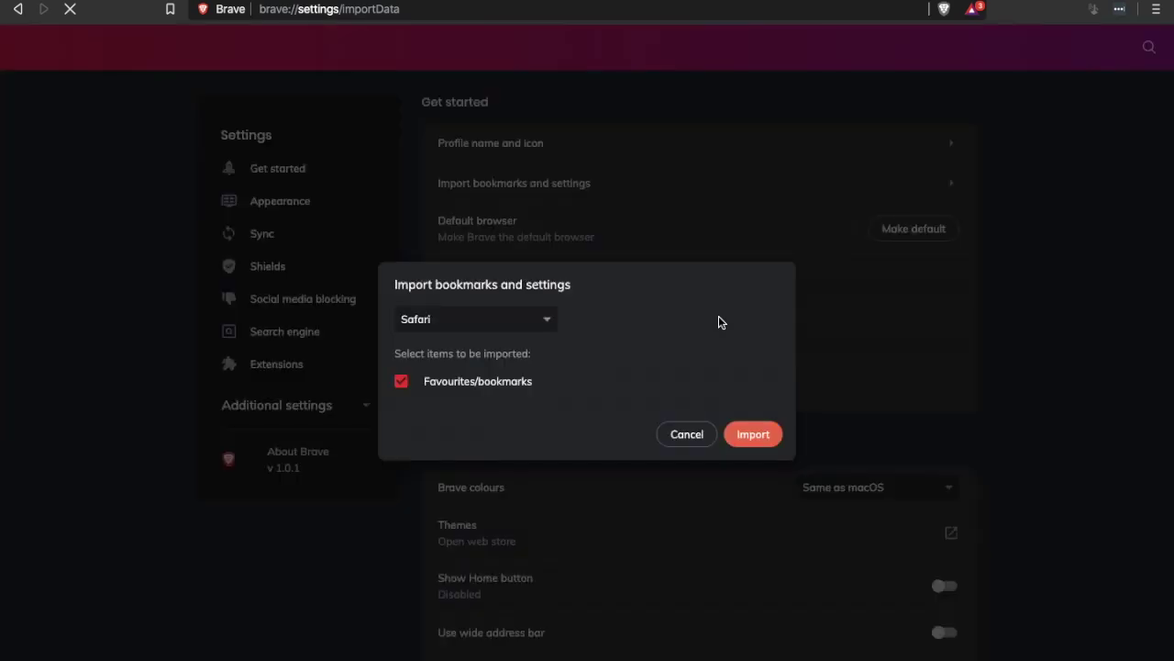
Import bookmarks_05_12_2019.html from the Desktop as a Bookmarks HTML File, with the bookmarks bar shown
left_click(545, 323)
left_click(473, 365)
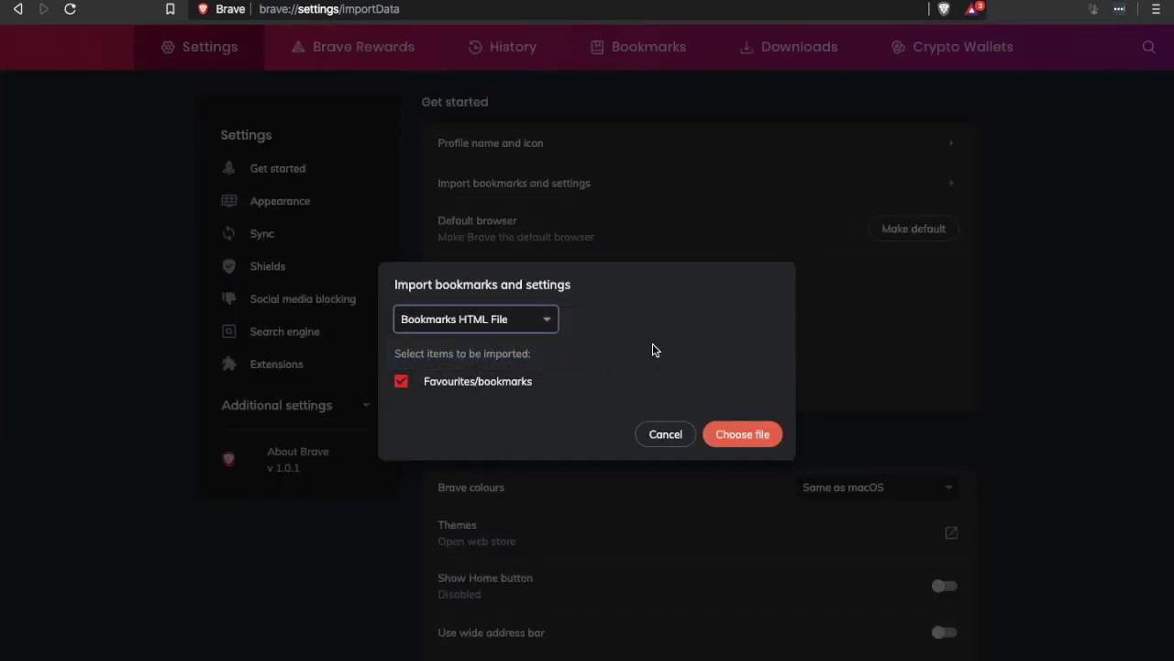
left_click(748, 431)
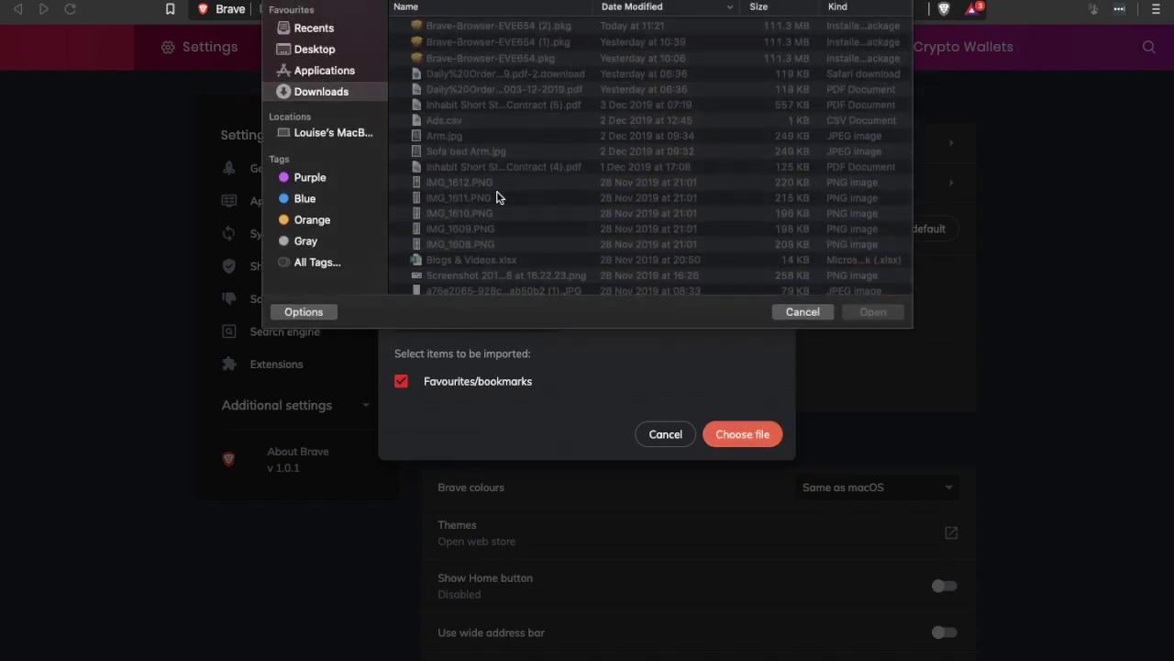
left_click(332, 49)
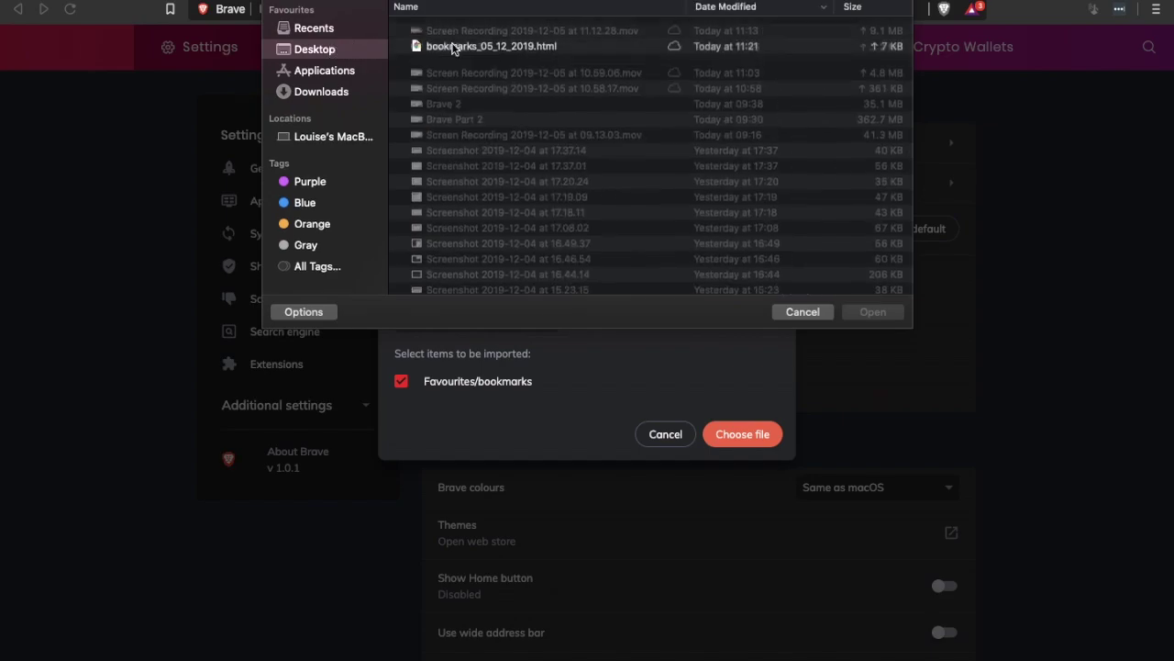
double_click(493, 28)
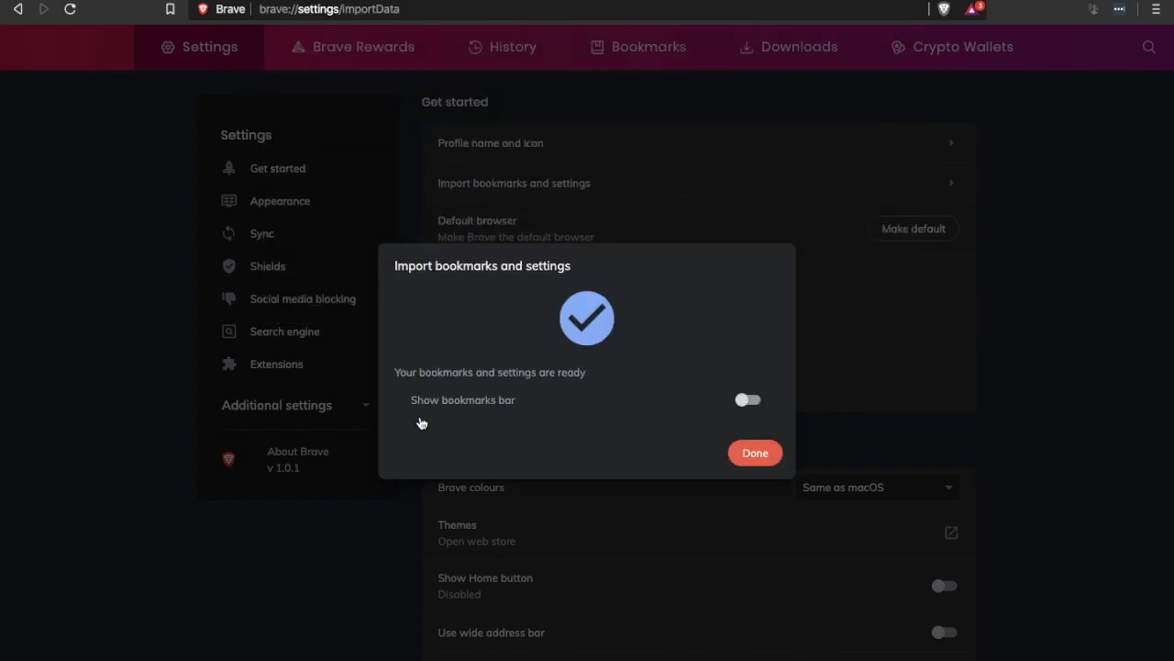
left_click(748, 400)
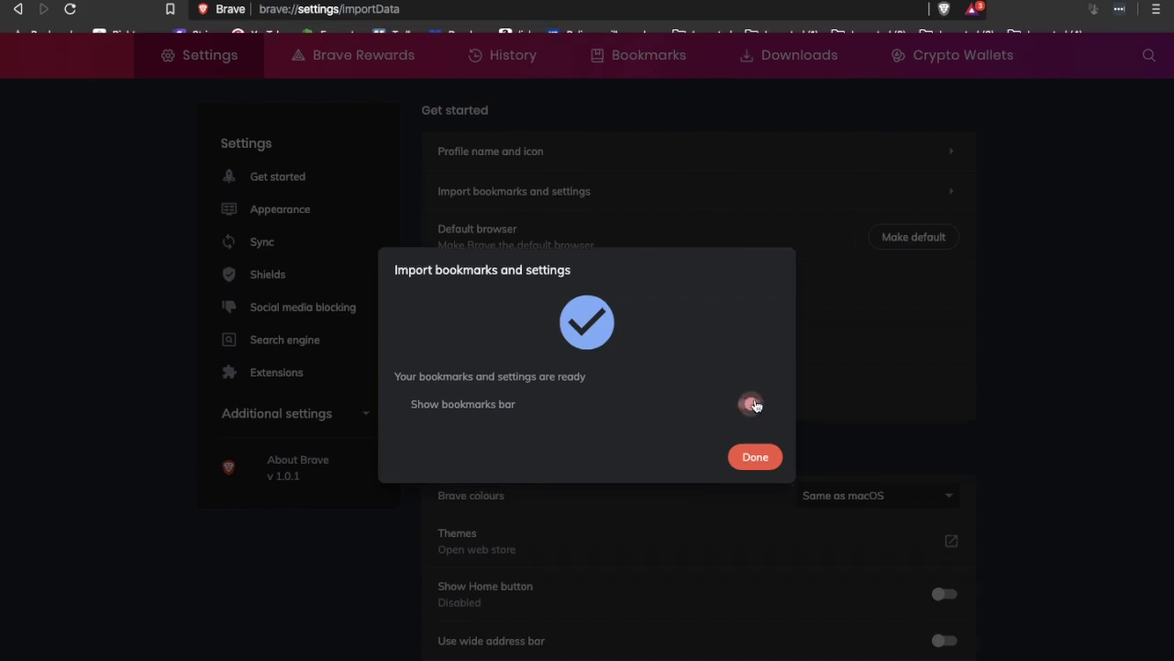
left_click(755, 467)
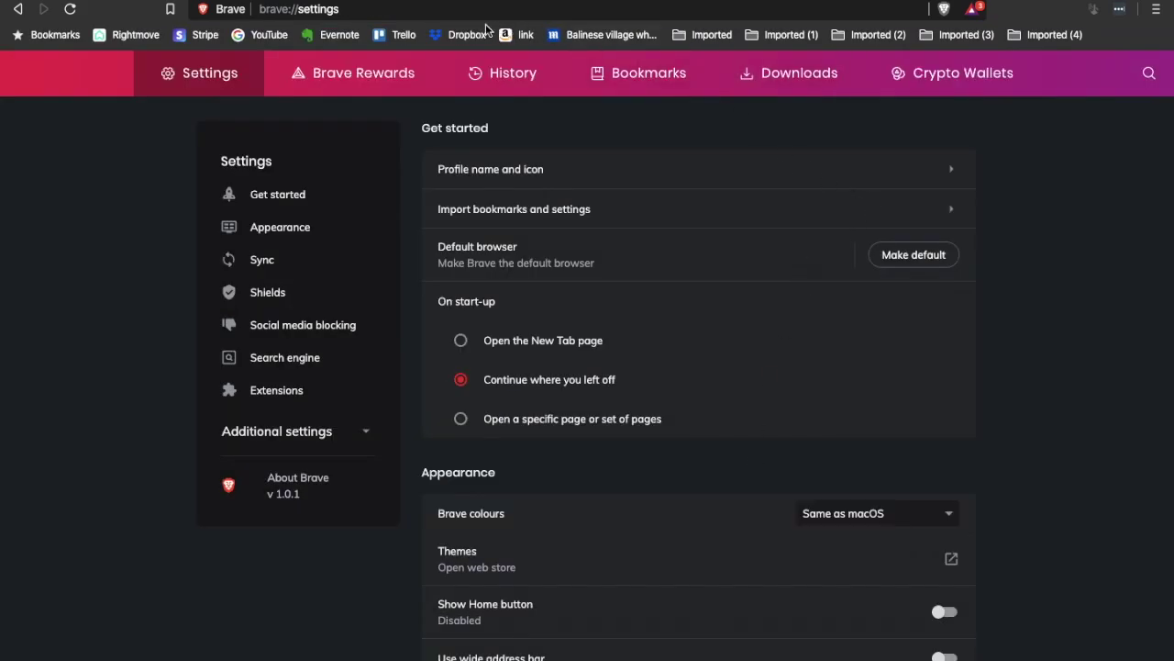